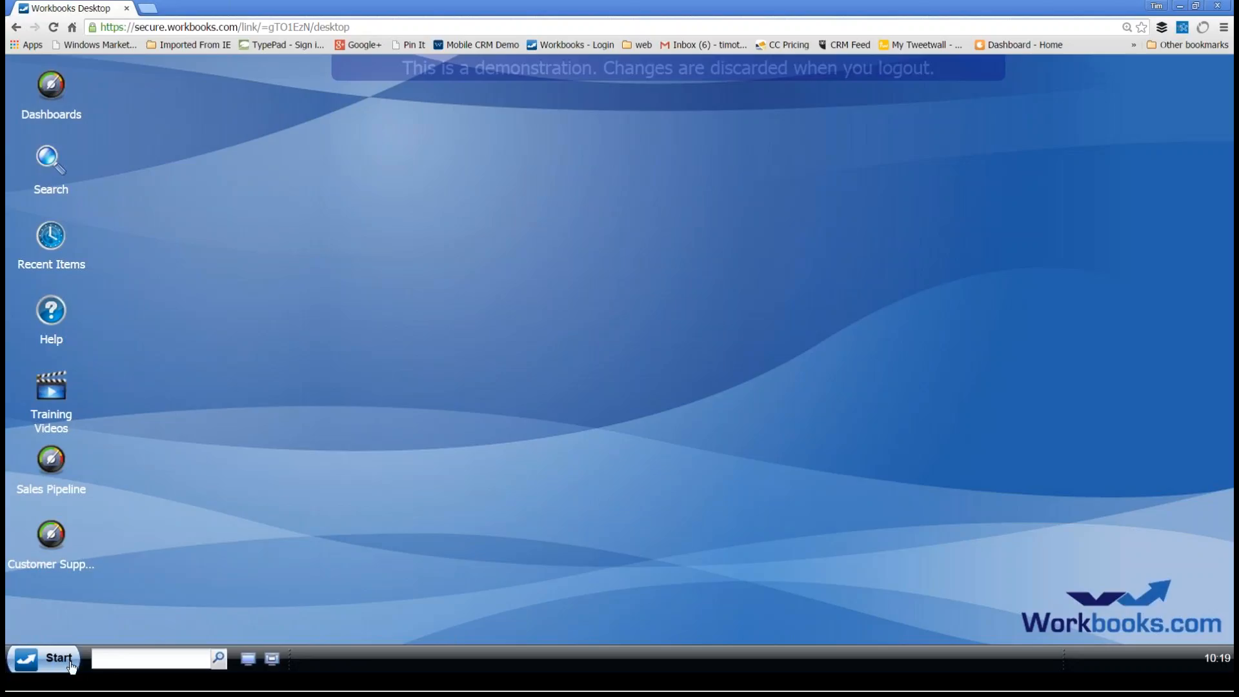
# - Open the People list and compare the IT Directors view with the My People view
pyautogui.click(110, 657)
pyautogui.click(69, 665)
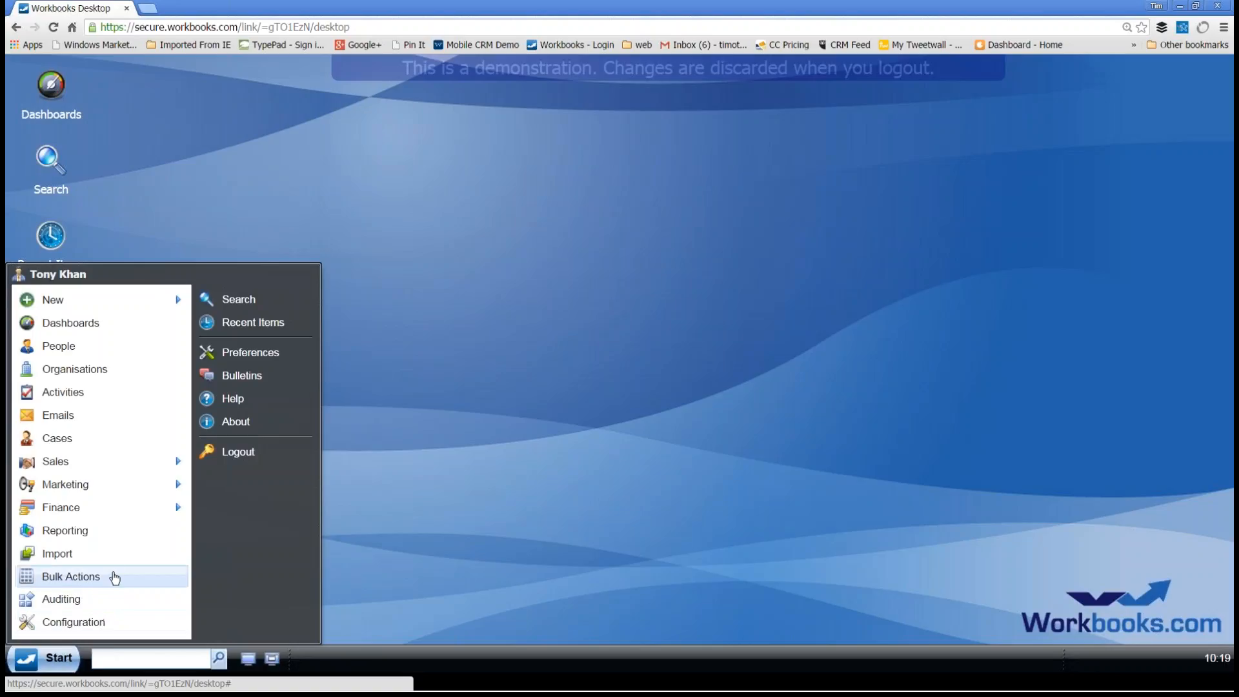
pyautogui.moveTo(118, 506)
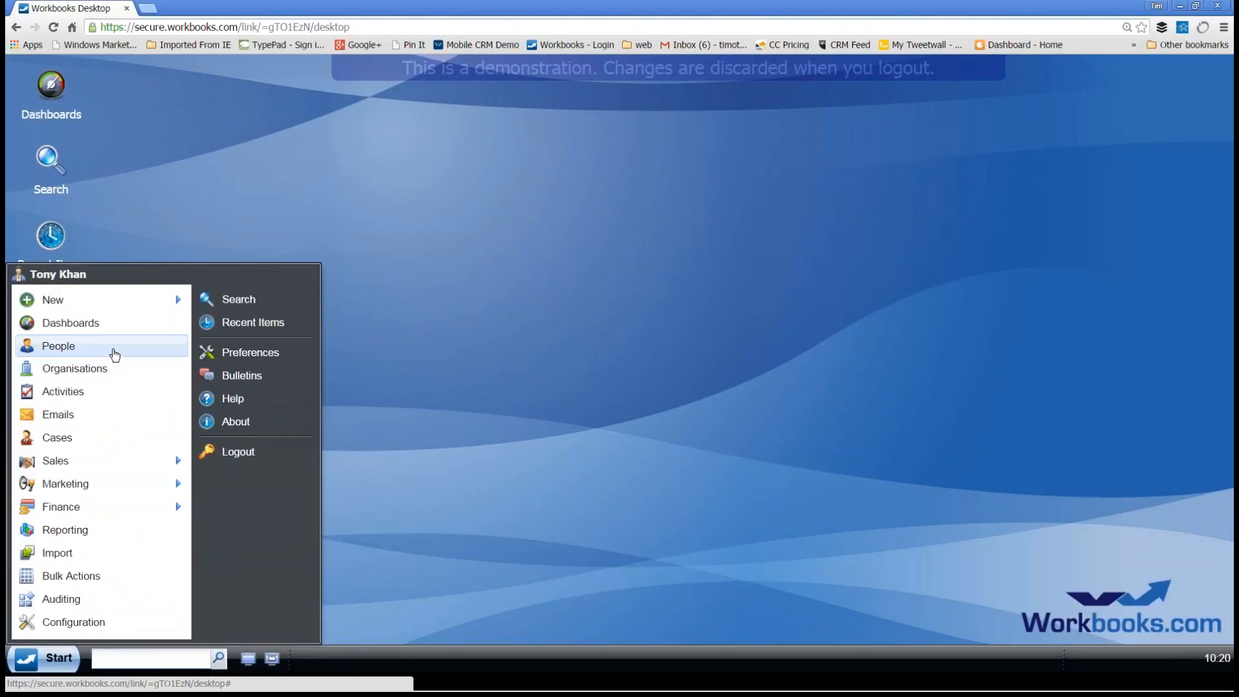
pyautogui.click(113, 348)
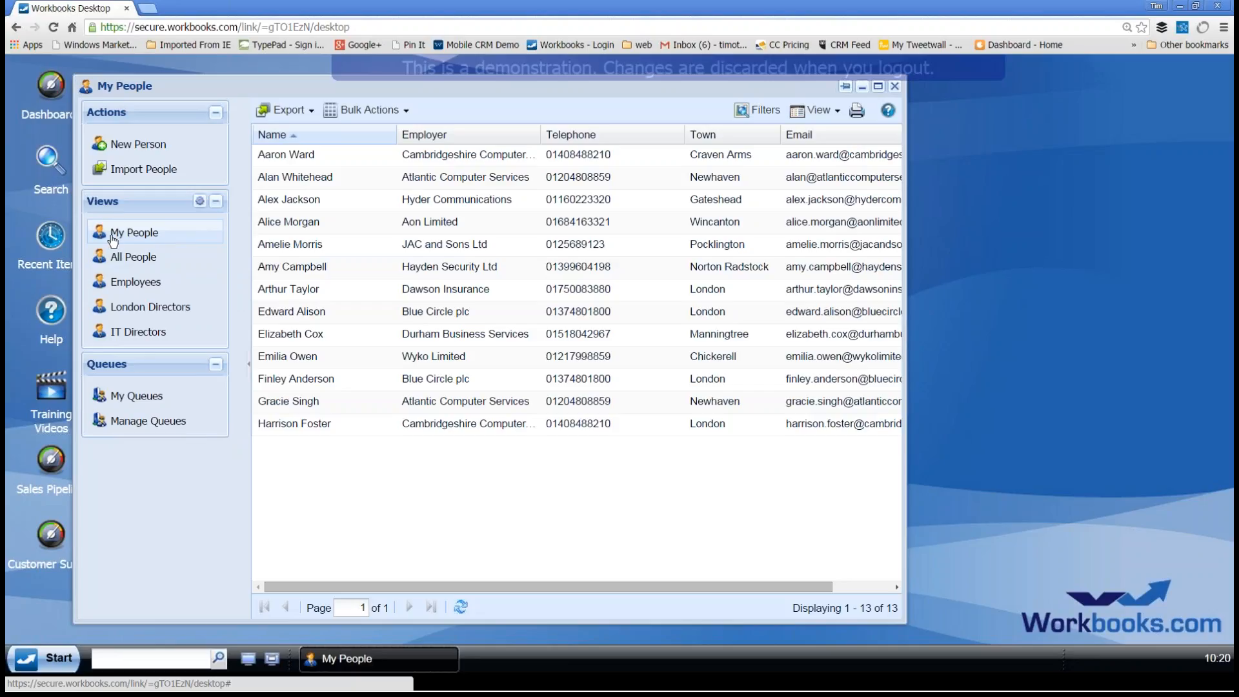
pyautogui.click(171, 336)
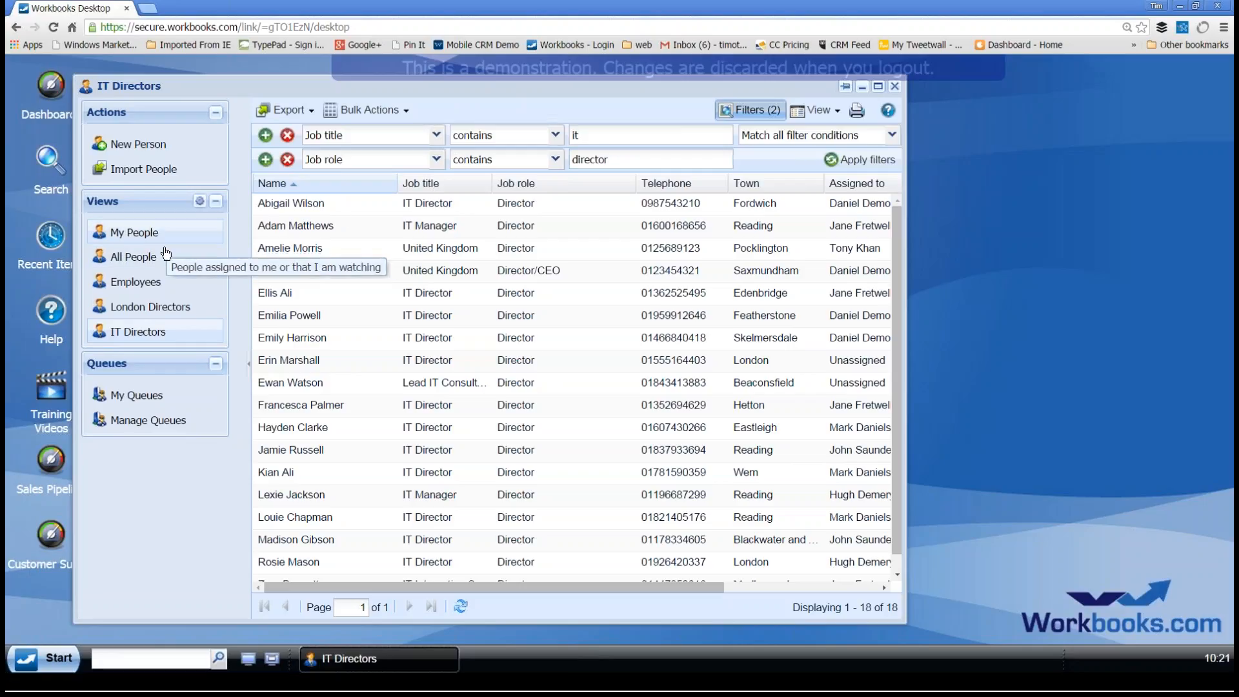
pyautogui.click(149, 234)
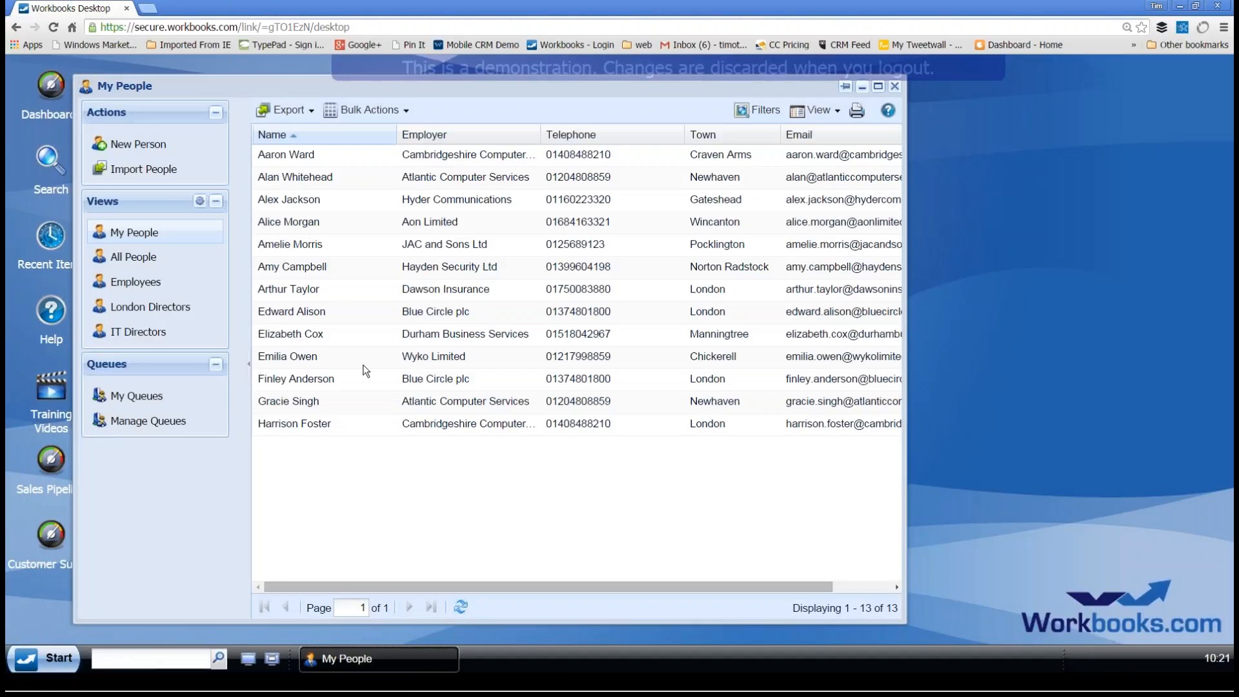
# - Open the second person's record in My People and review its main details, social media, portal access, activities and emails
pyautogui.click(307, 180)
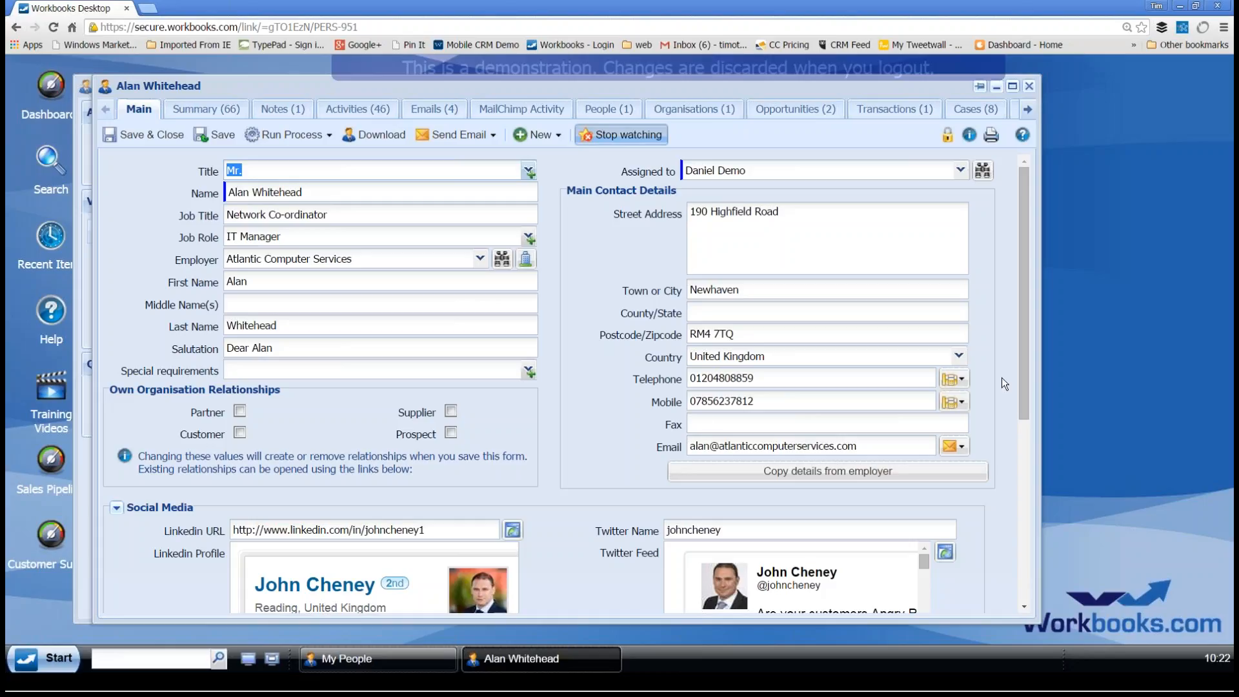
pyautogui.moveTo(1027, 377); pyautogui.dragTo(1005, 564)
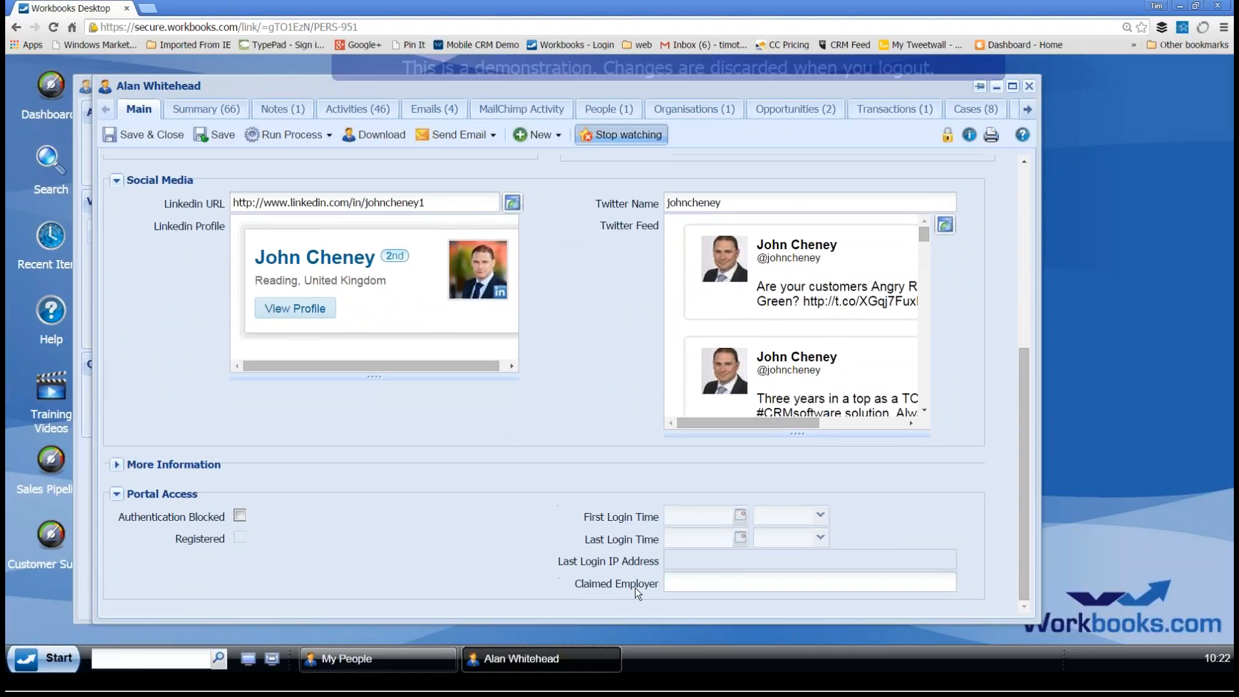
pyautogui.moveTo(1023, 373); pyautogui.dragTo(1024, 192)
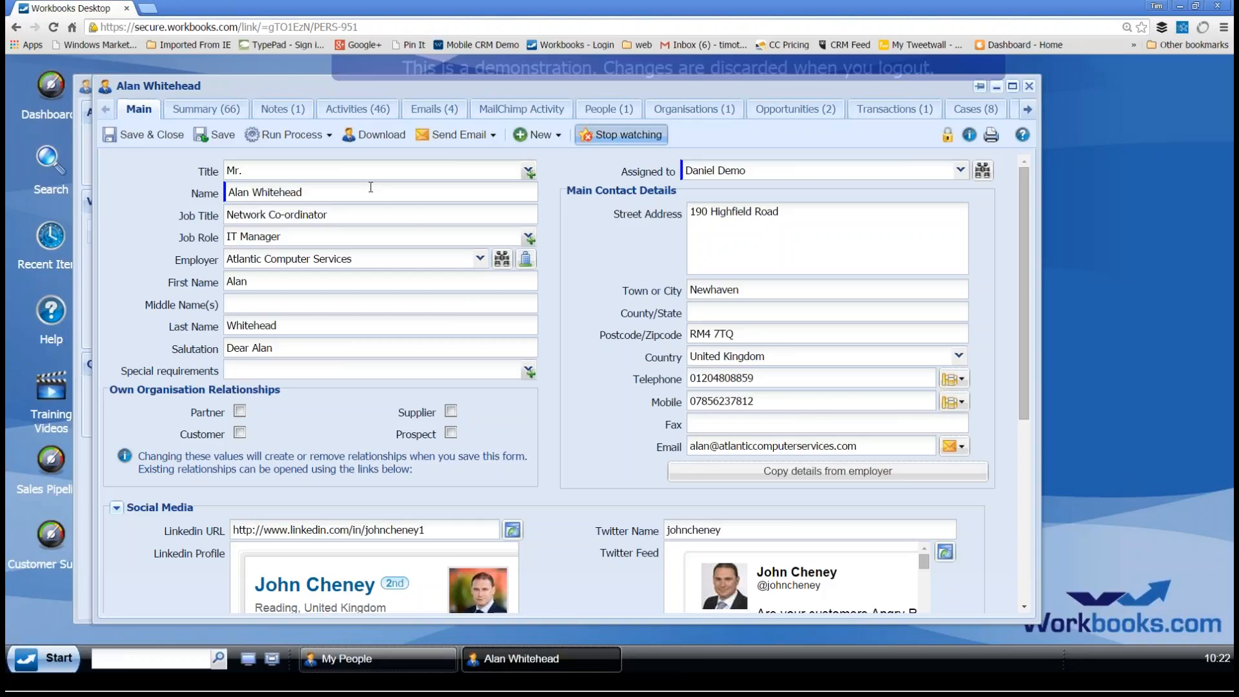
pyautogui.click(359, 108)
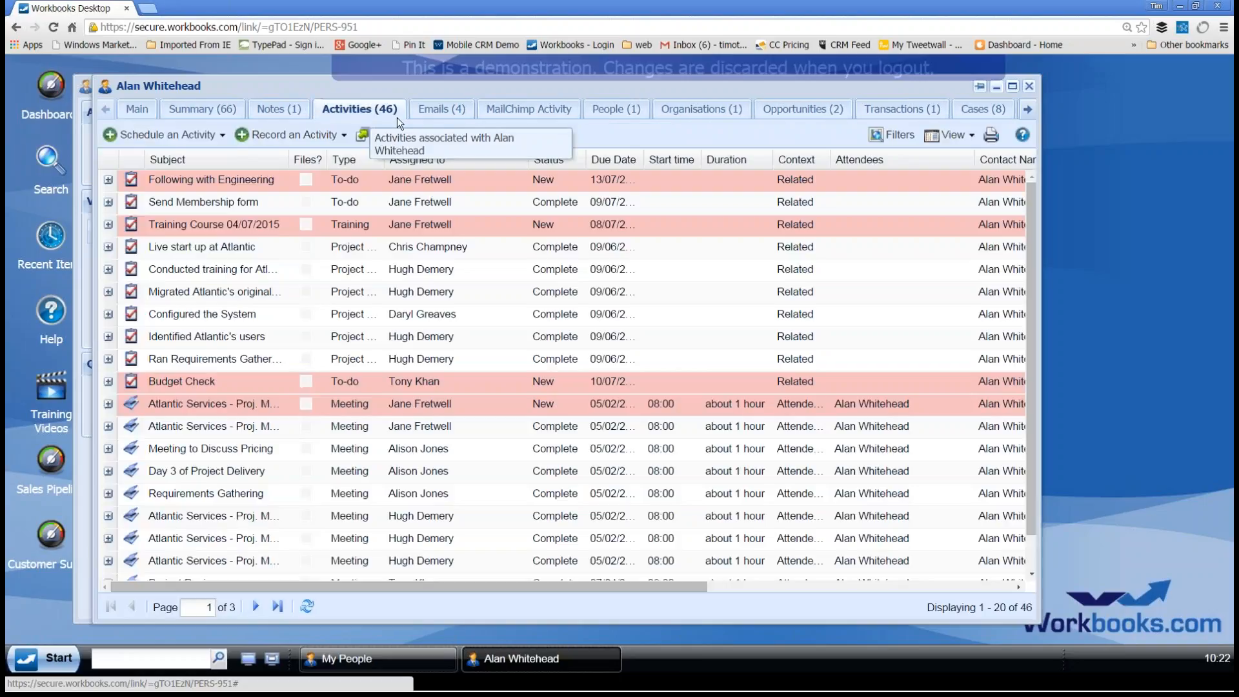
pyautogui.click(429, 114)
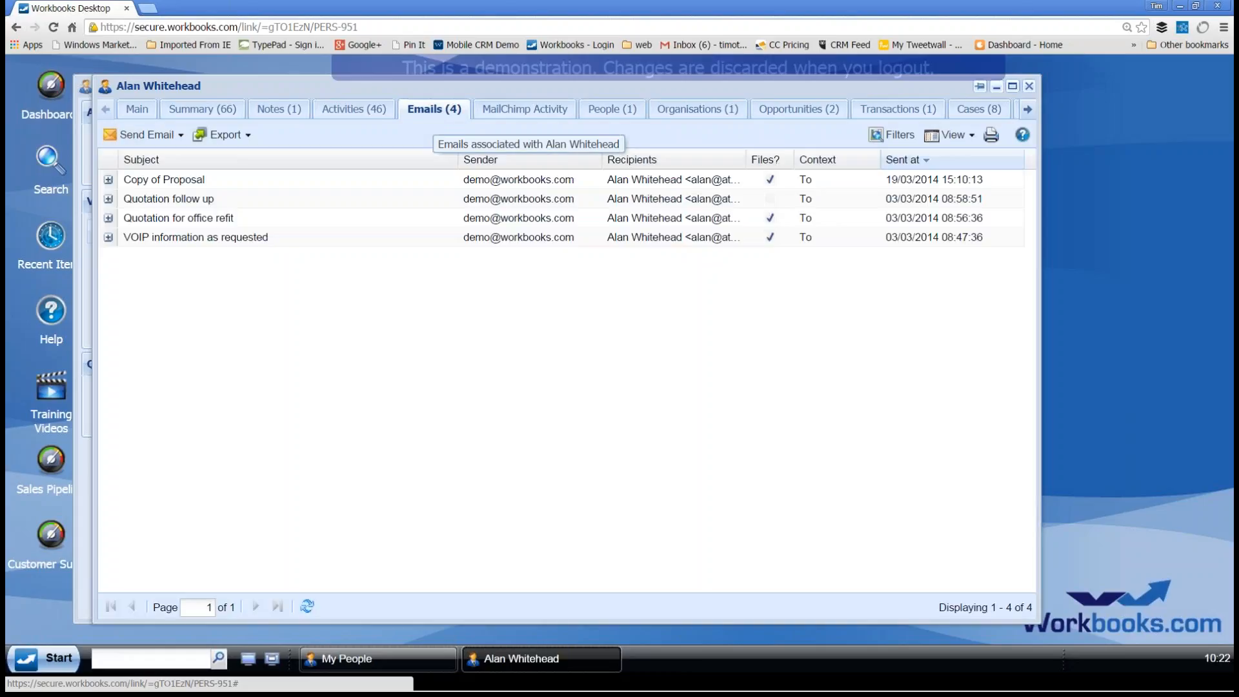
# - Open the contact's linked organisation, Atlantic Computer Services, and review its opportunities, transactions and cases before returning to the empty desktop
pyautogui.click(681, 111)
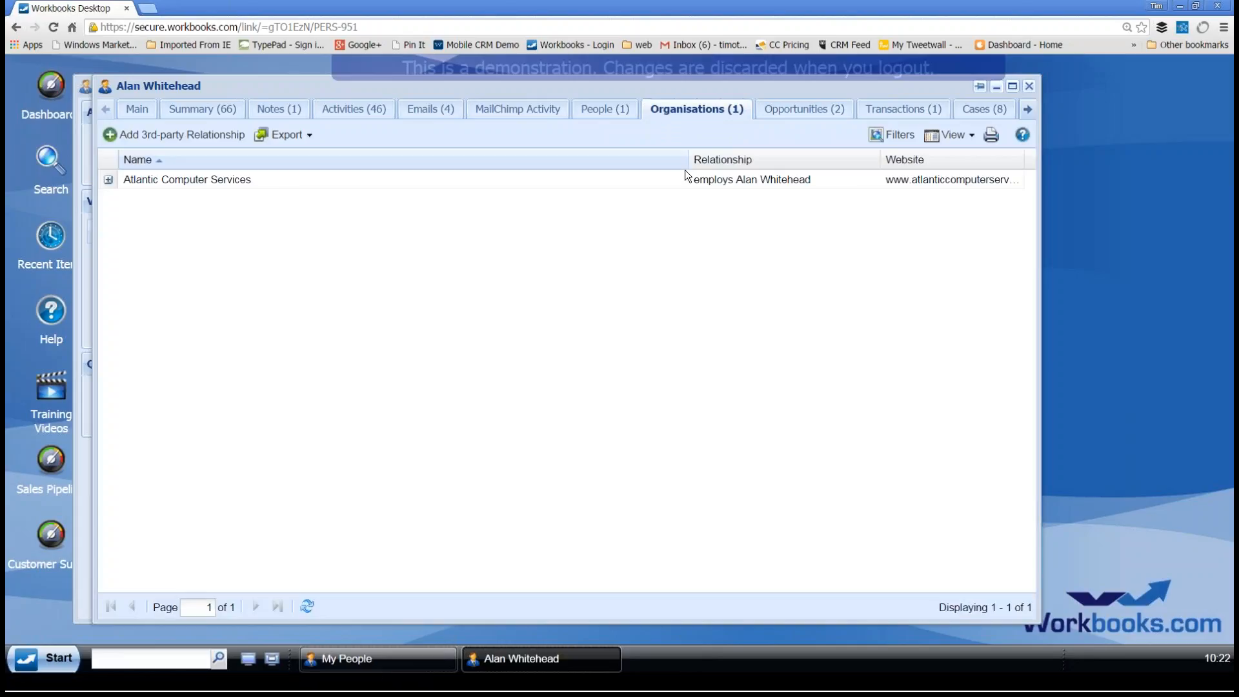
pyautogui.click(226, 181)
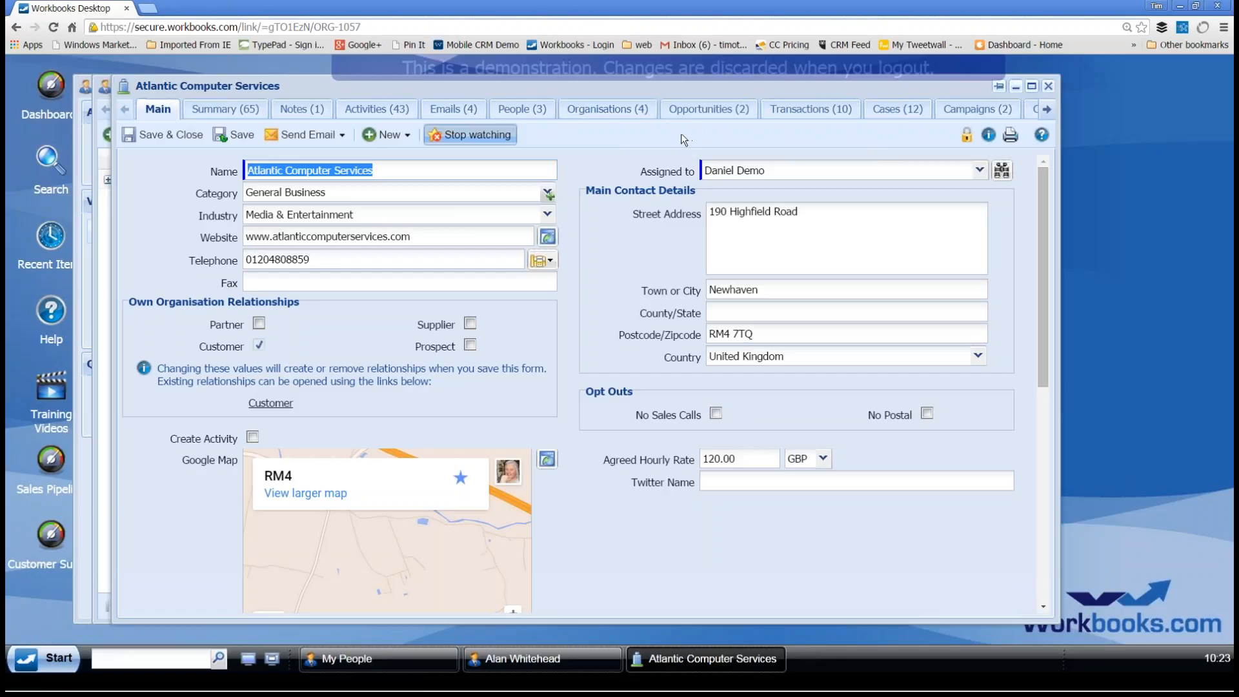
pyautogui.click(708, 108)
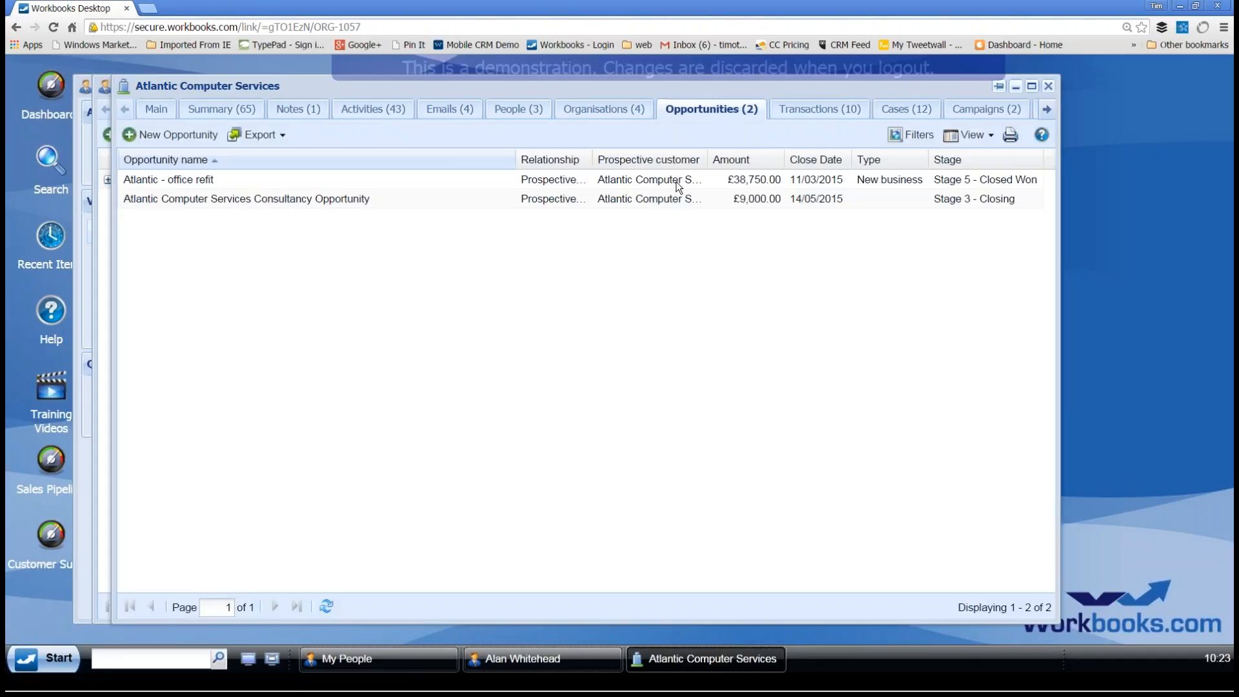
pyautogui.click(834, 114)
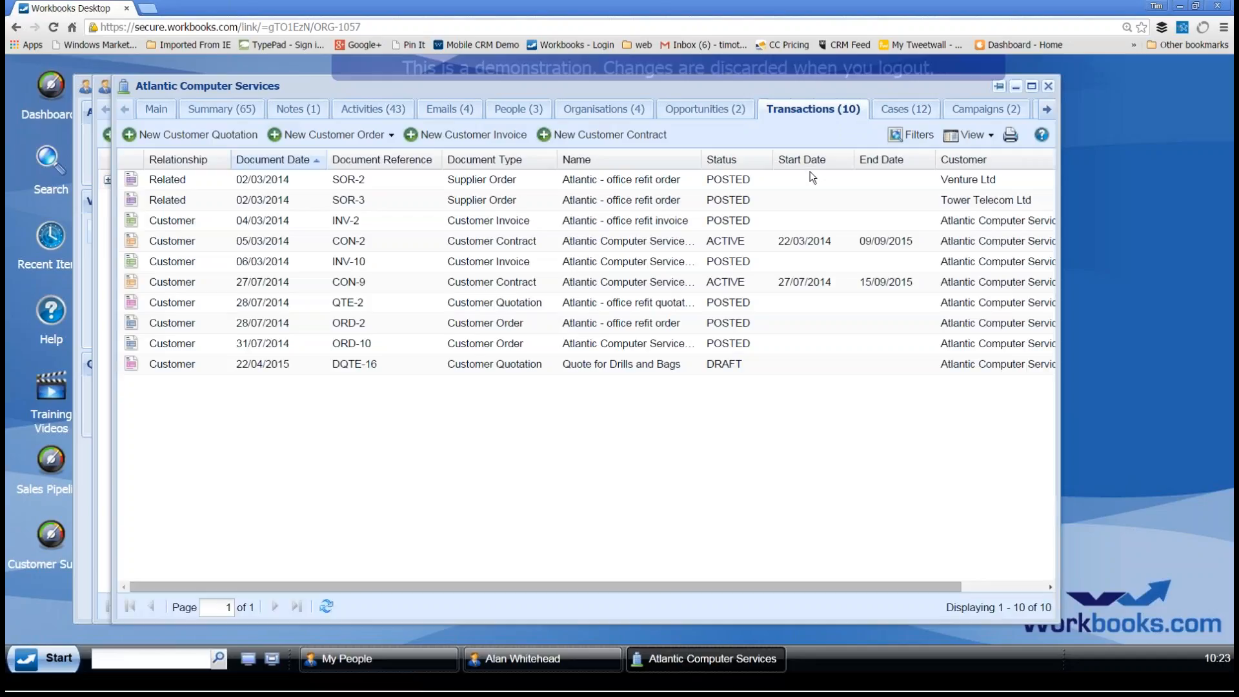
pyautogui.click(900, 111)
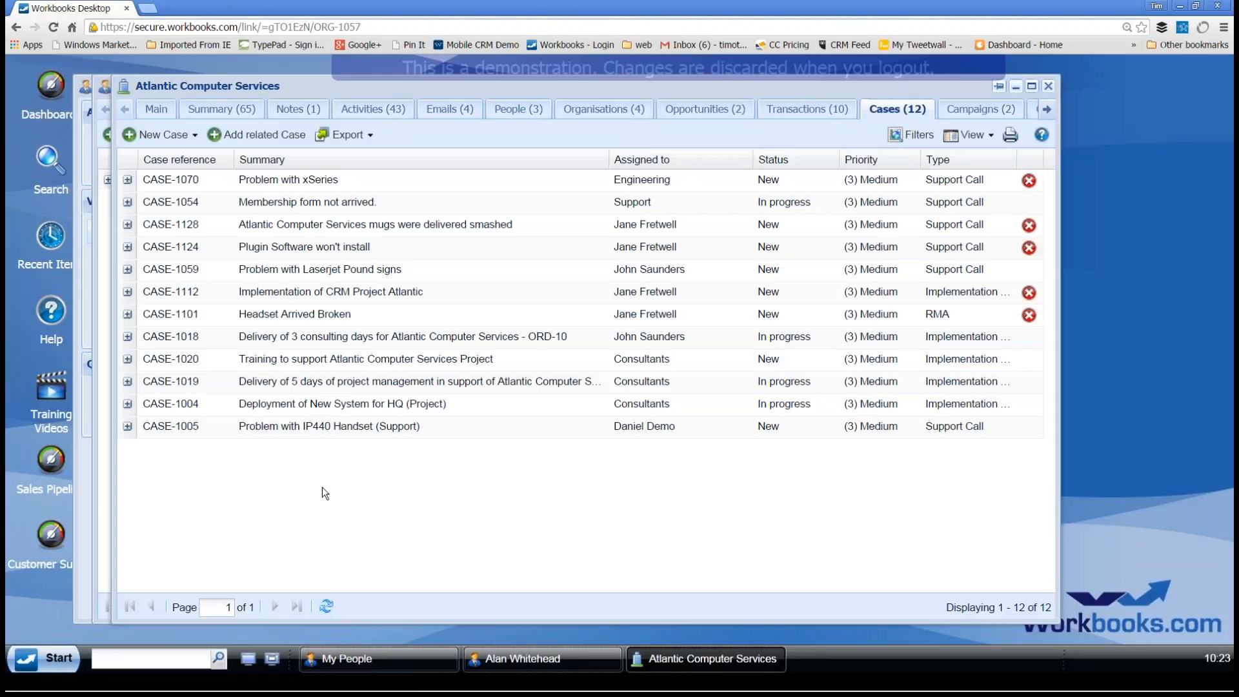
pyautogui.click(247, 659)
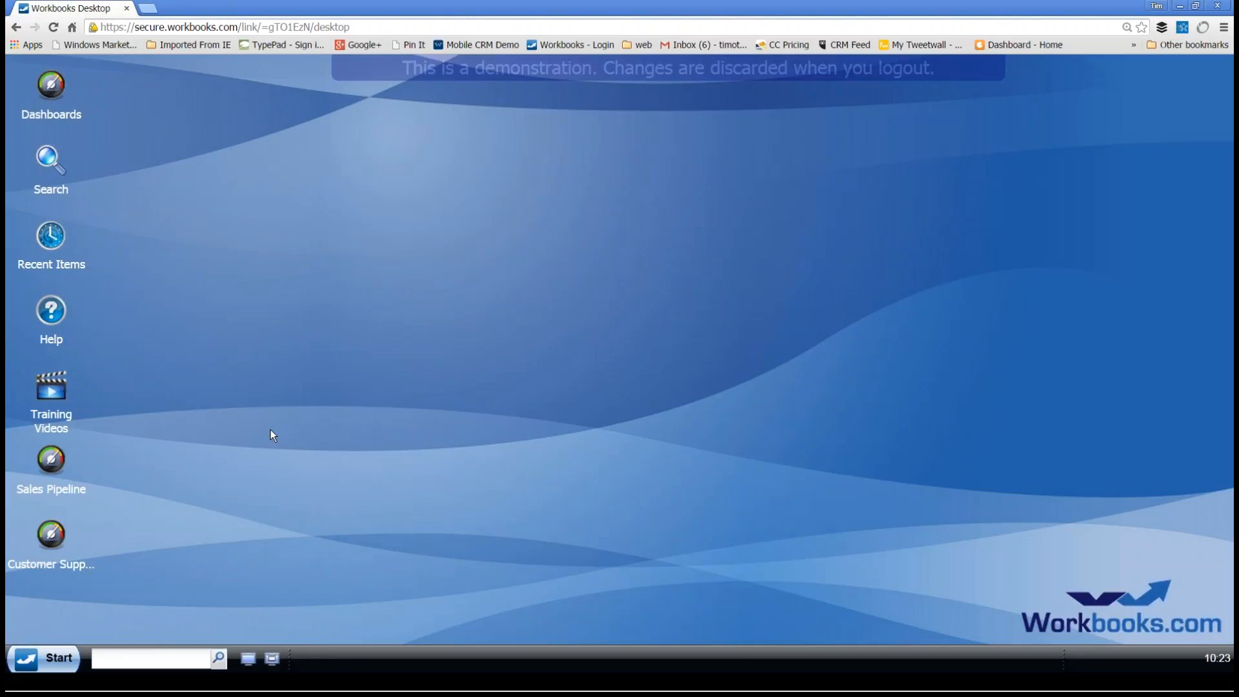
# - Switch to Excel to inspect the column headings and contact rows of test.csv, and close the file without saving changes
pyautogui.hotkey('alt', 'Tab')
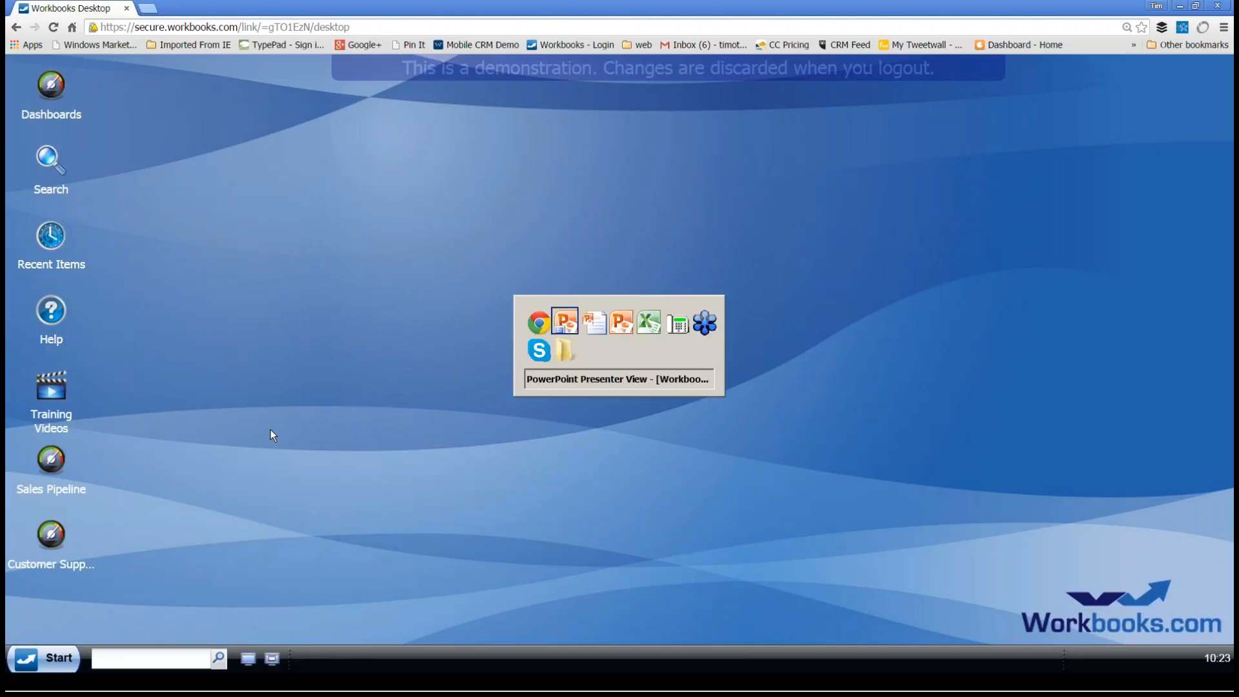
pyautogui.hotkey('alt', 'Tab')
pyautogui.hotkey('alt', 'Tab')
pyautogui.hotkey('alt', 'Tab')
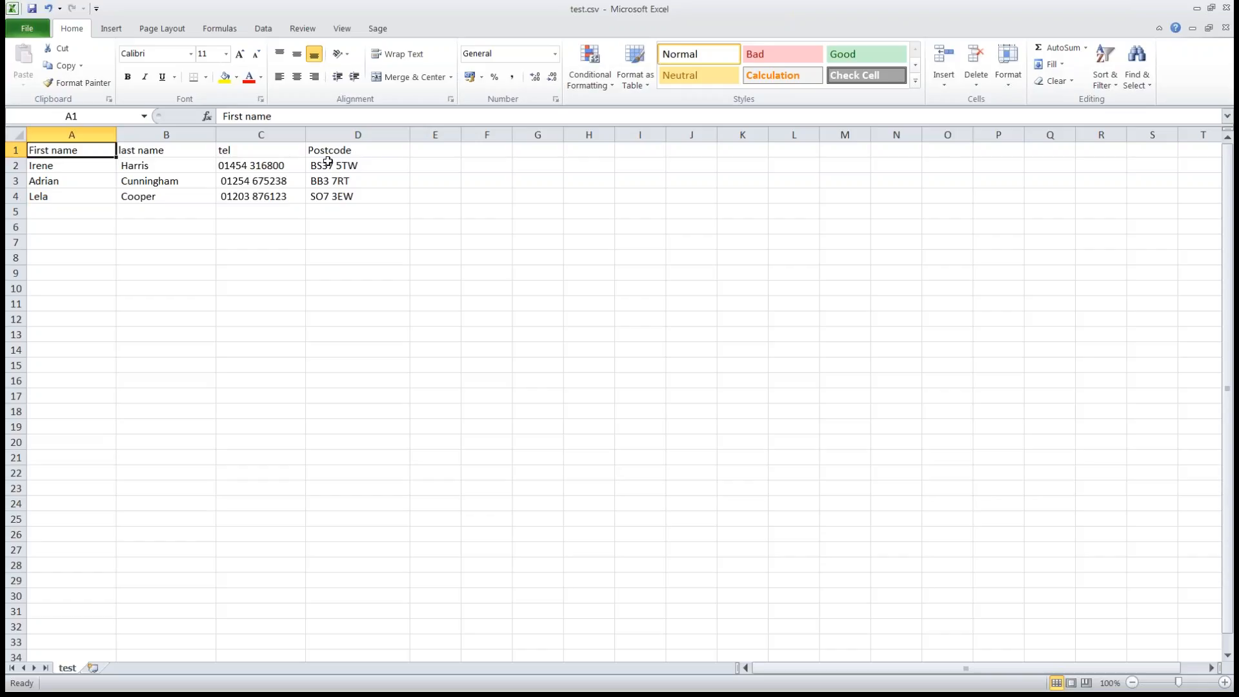
pyautogui.click(13, 150)
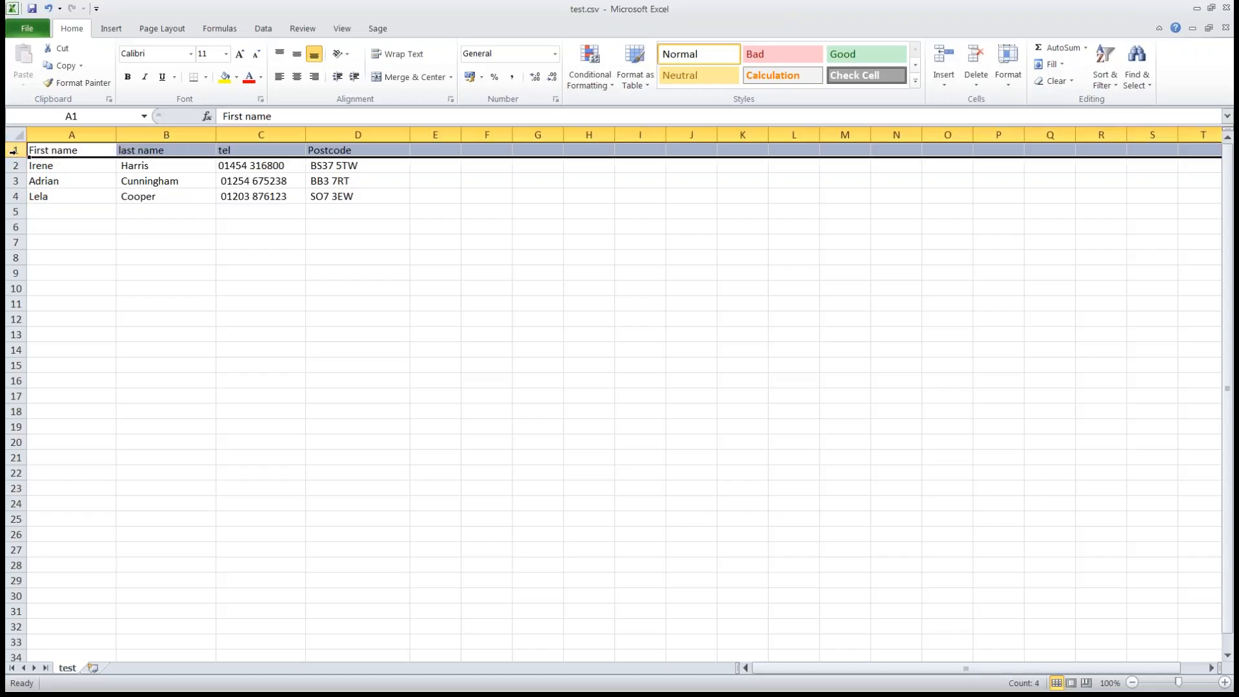
pyautogui.click(70, 231)
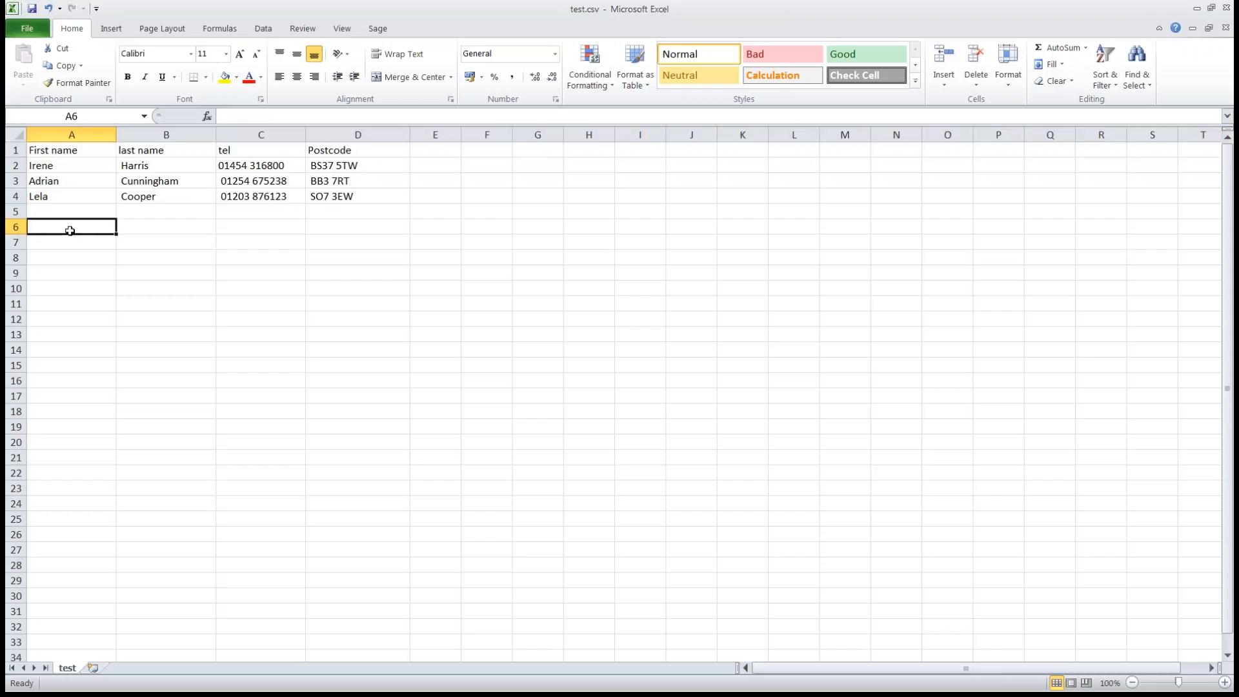
pyautogui.click(69, 153)
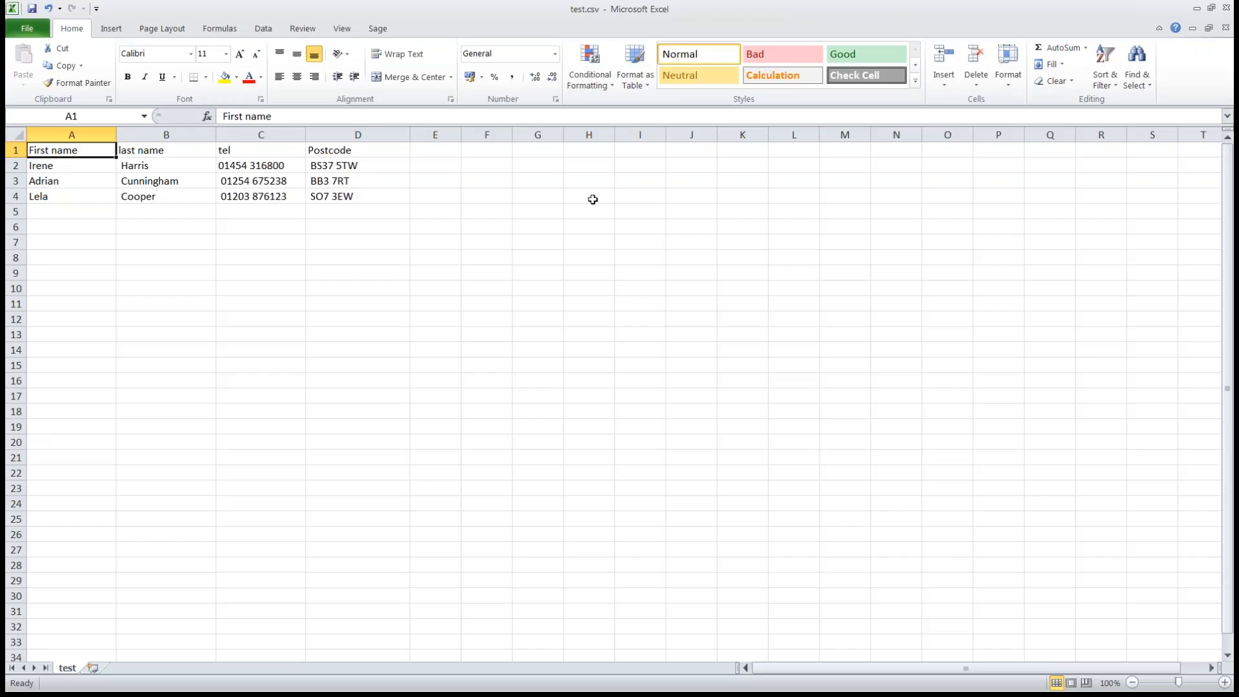
pyautogui.click(1226, 9)
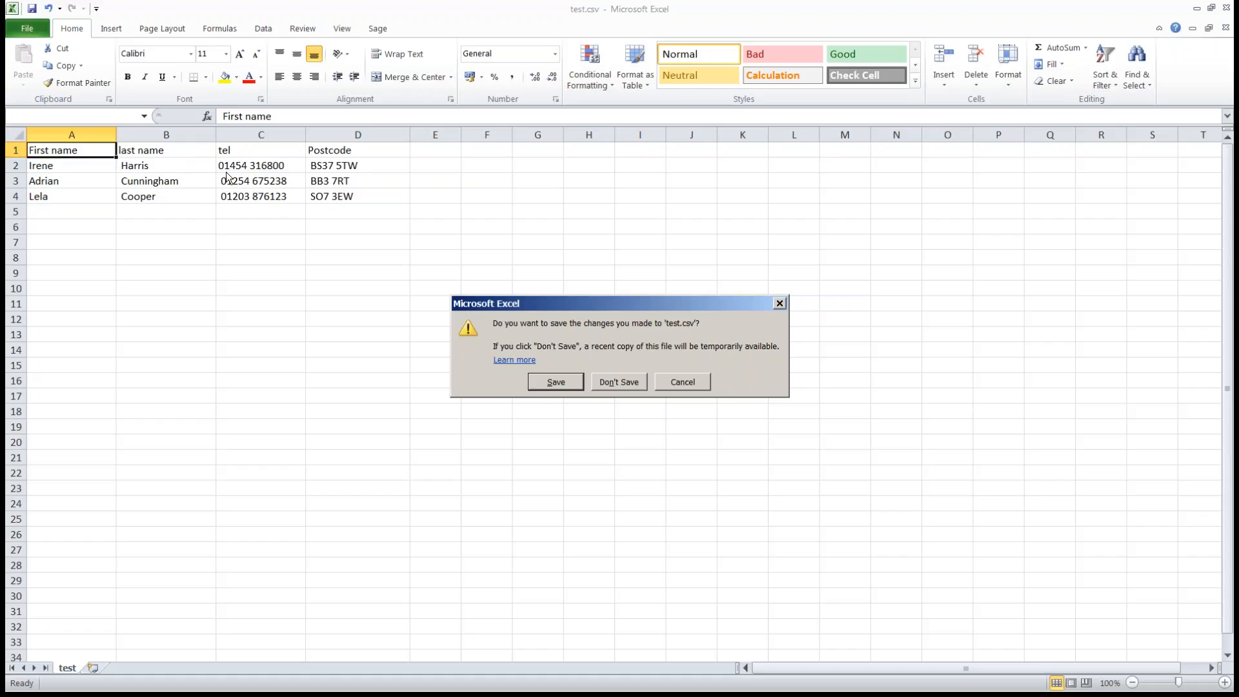
pyautogui.click(614, 382)
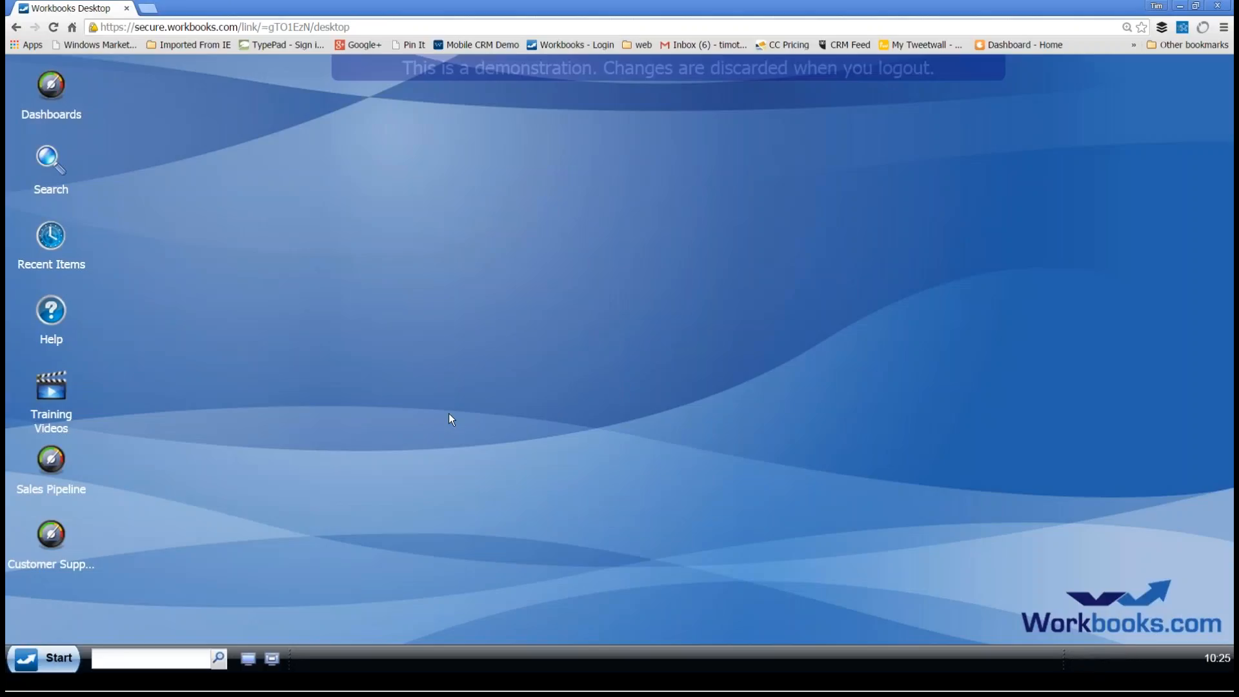
# - Start a new People import in Workbooks and choose test.csv as its CSV file
pyautogui.click(62, 658)
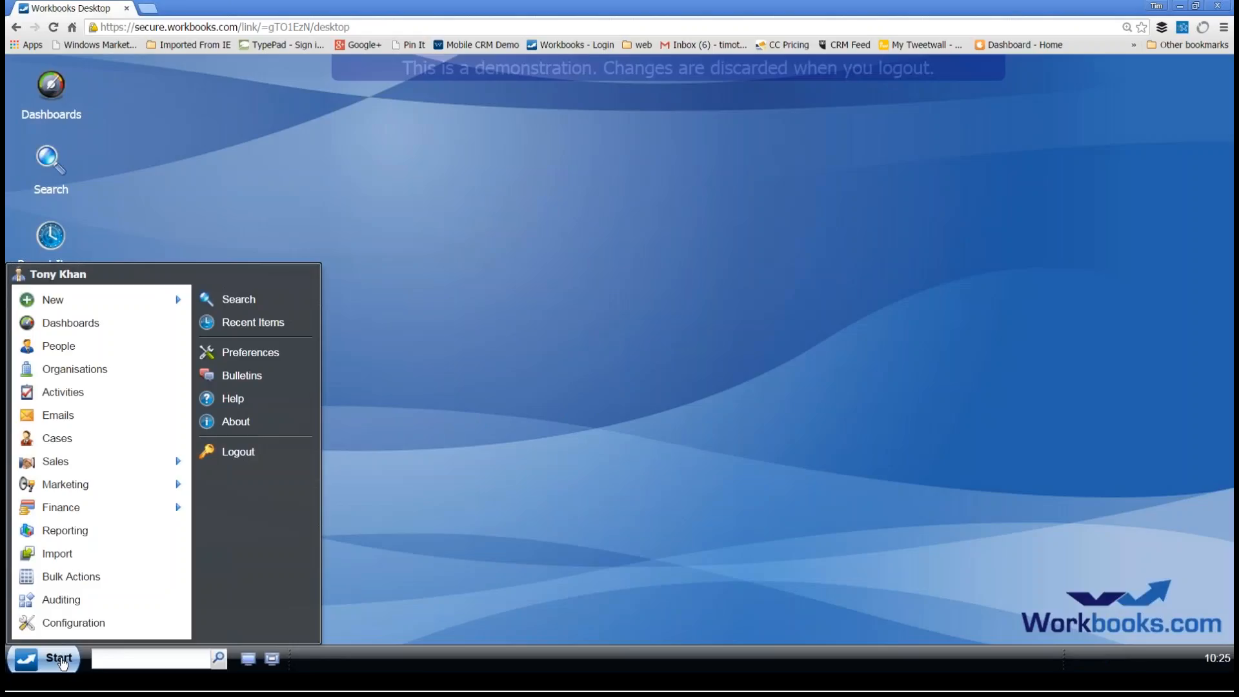
pyautogui.click(88, 561)
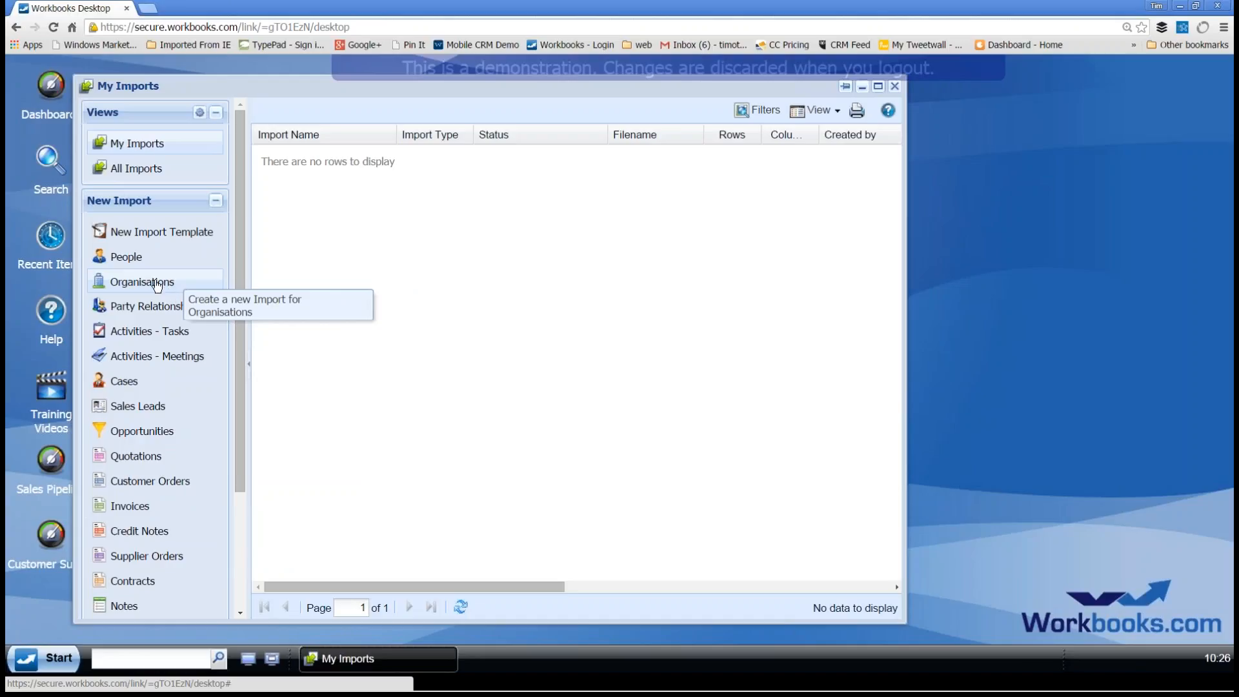
pyautogui.click(129, 259)
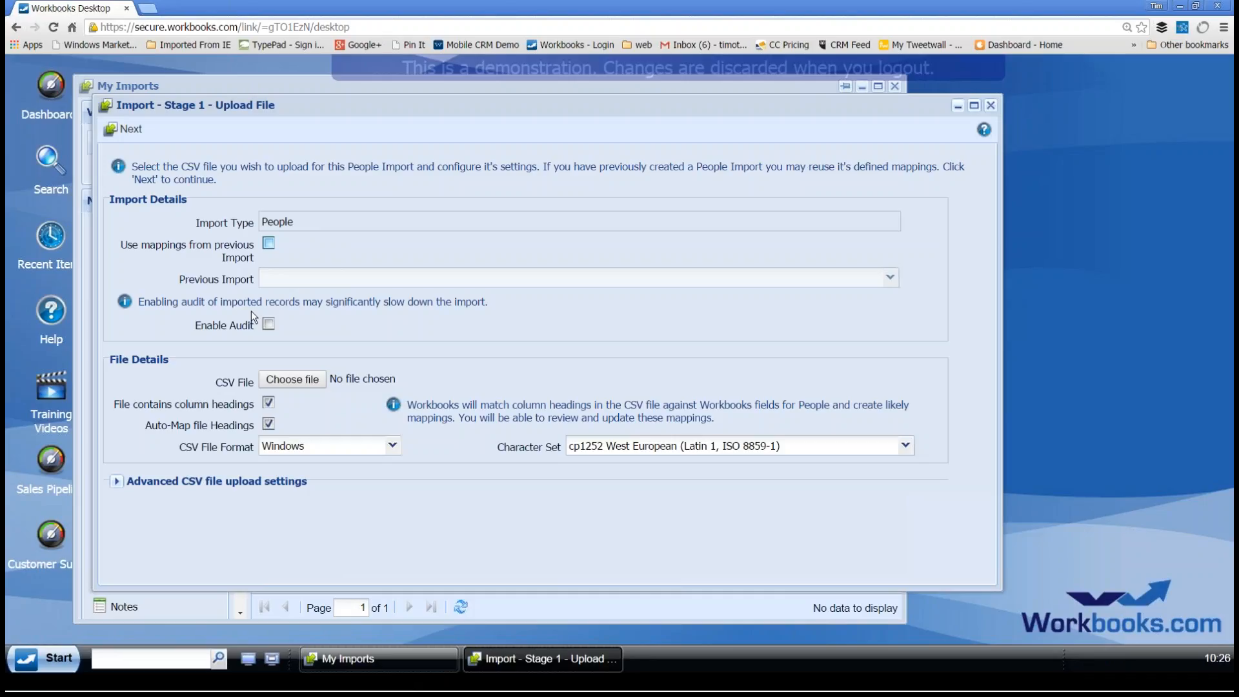
pyautogui.click(294, 382)
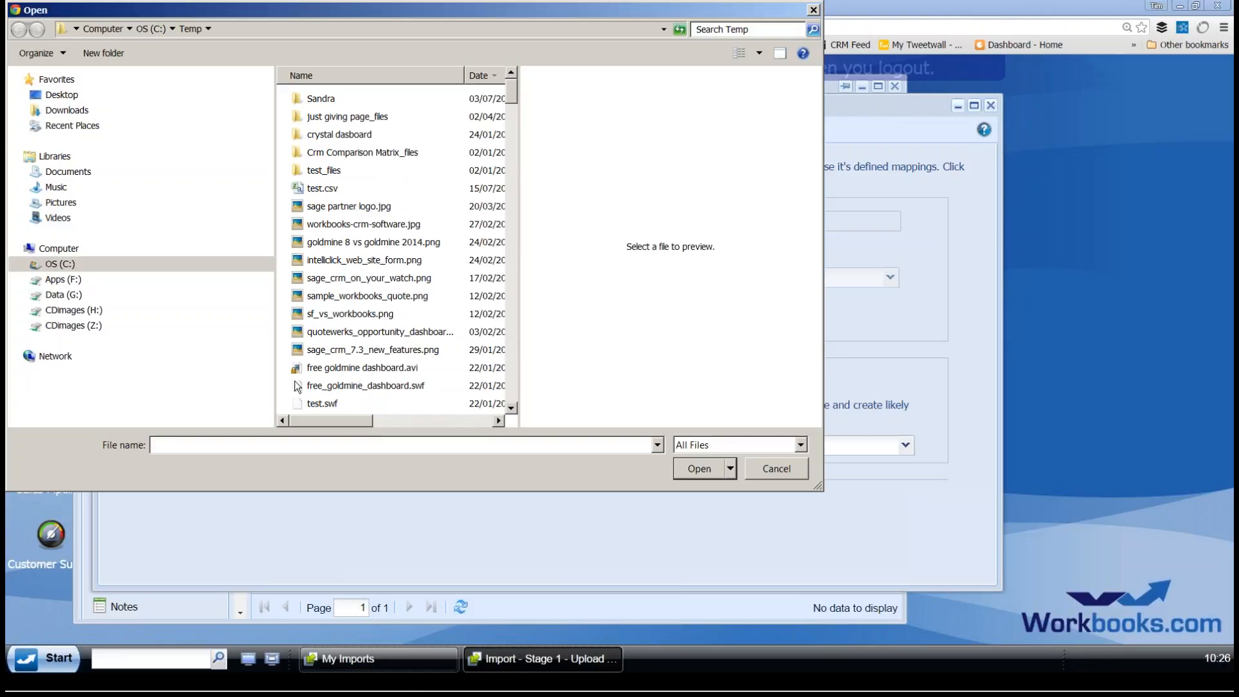
pyautogui.doubleClick(316, 189)
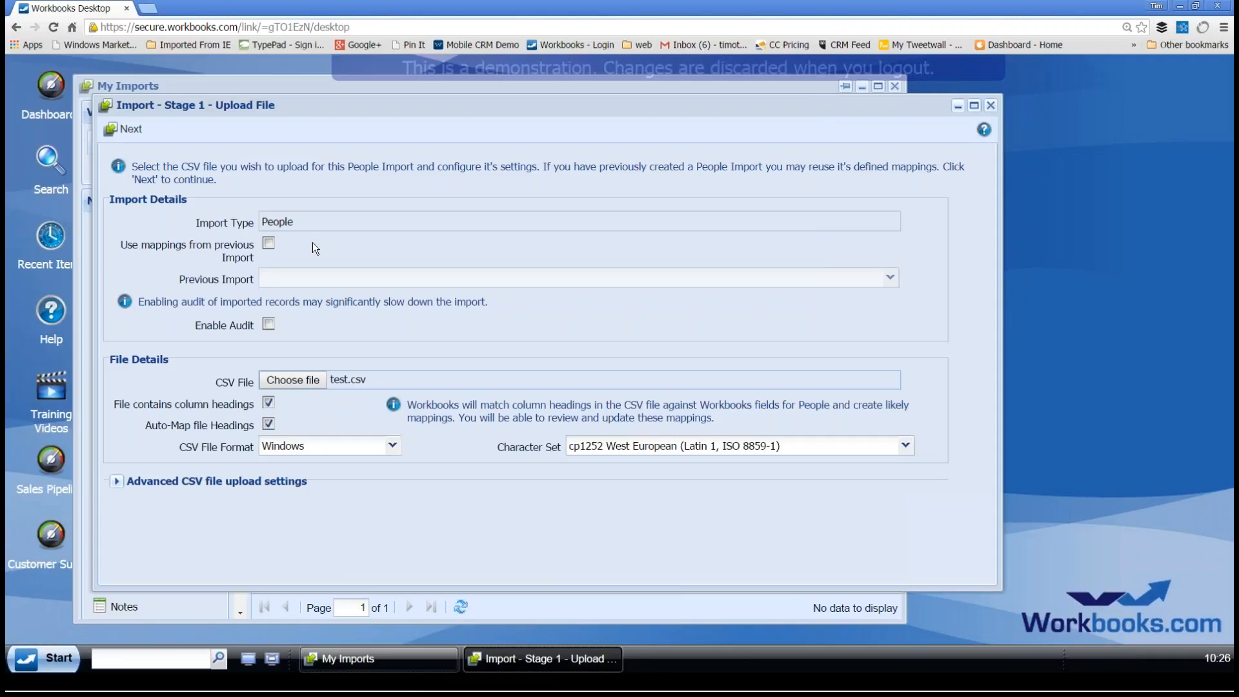
# - Upload the chosen CSV file and check its rows and columns in the uploaded file data
pyautogui.click(132, 132)
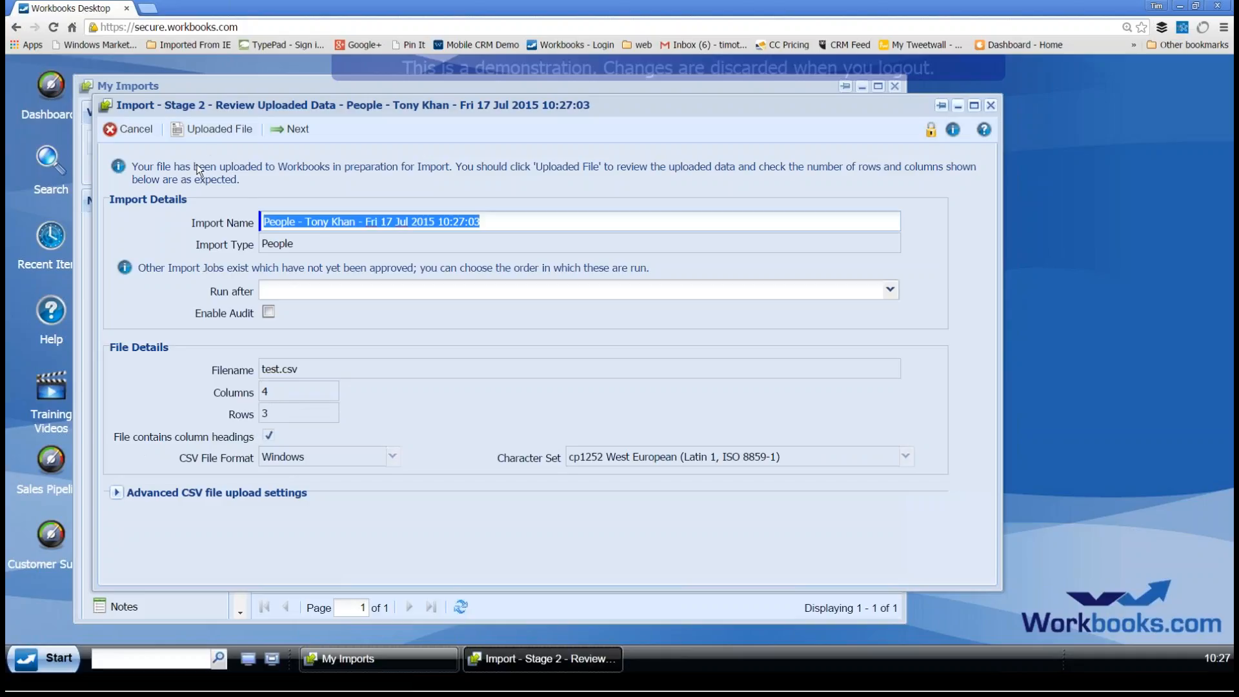
pyautogui.click(213, 132)
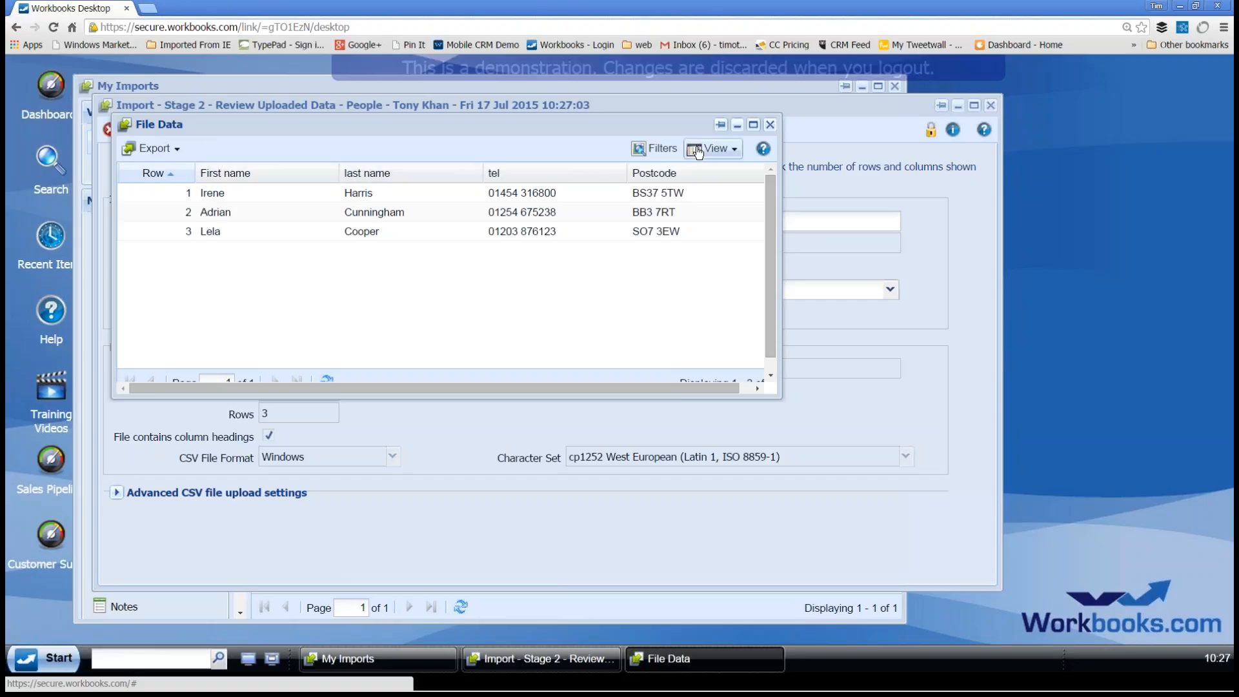
pyautogui.click(770, 125)
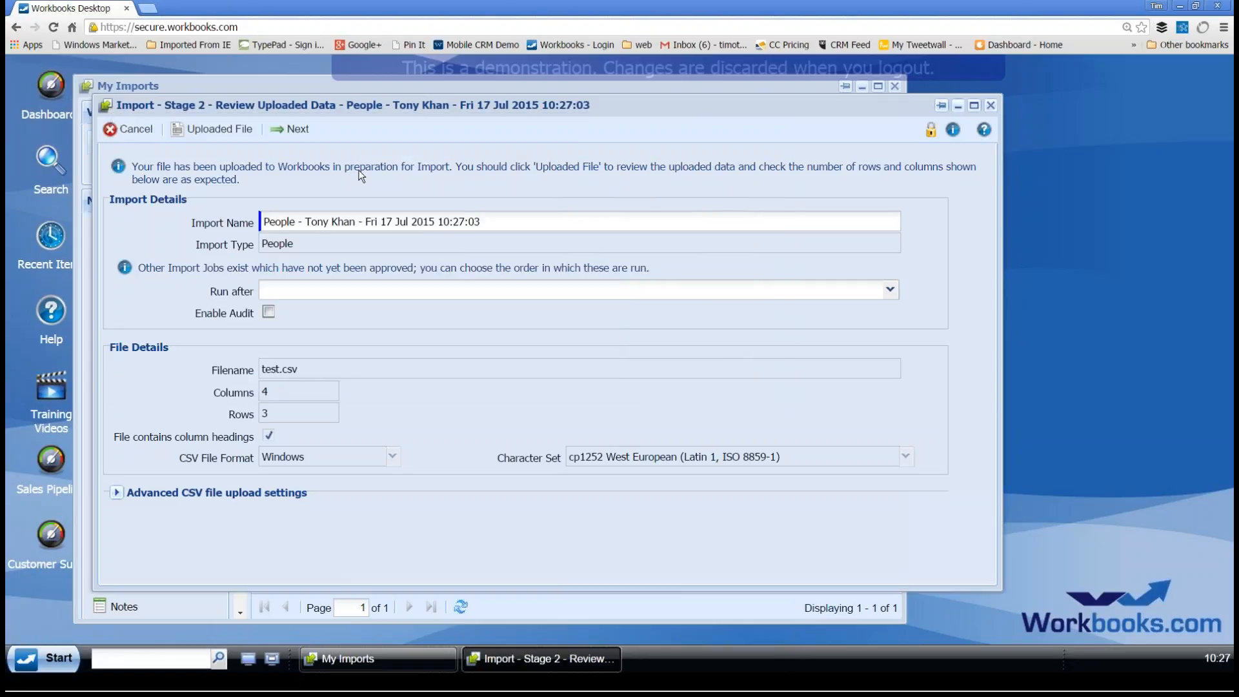
# - Accept the automatic field mappings and the Only create new records mode, and run the People import
pyautogui.click(296, 130)
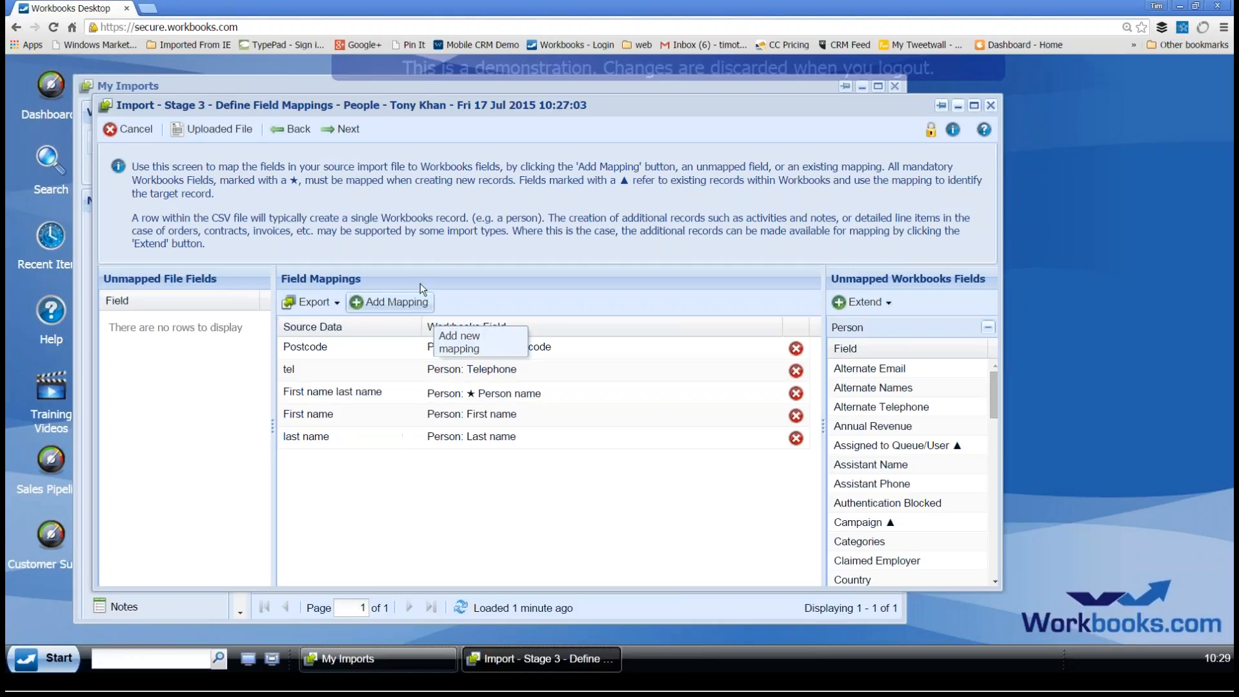
pyautogui.click(345, 129)
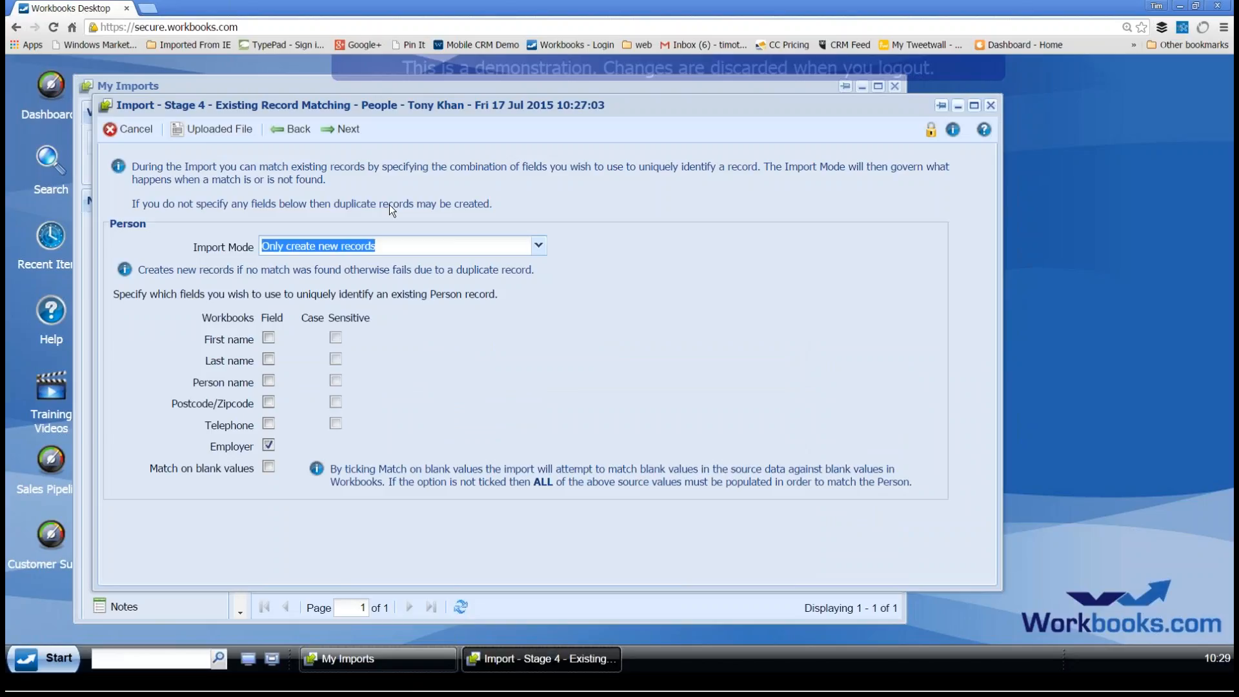
pyautogui.click(348, 131)
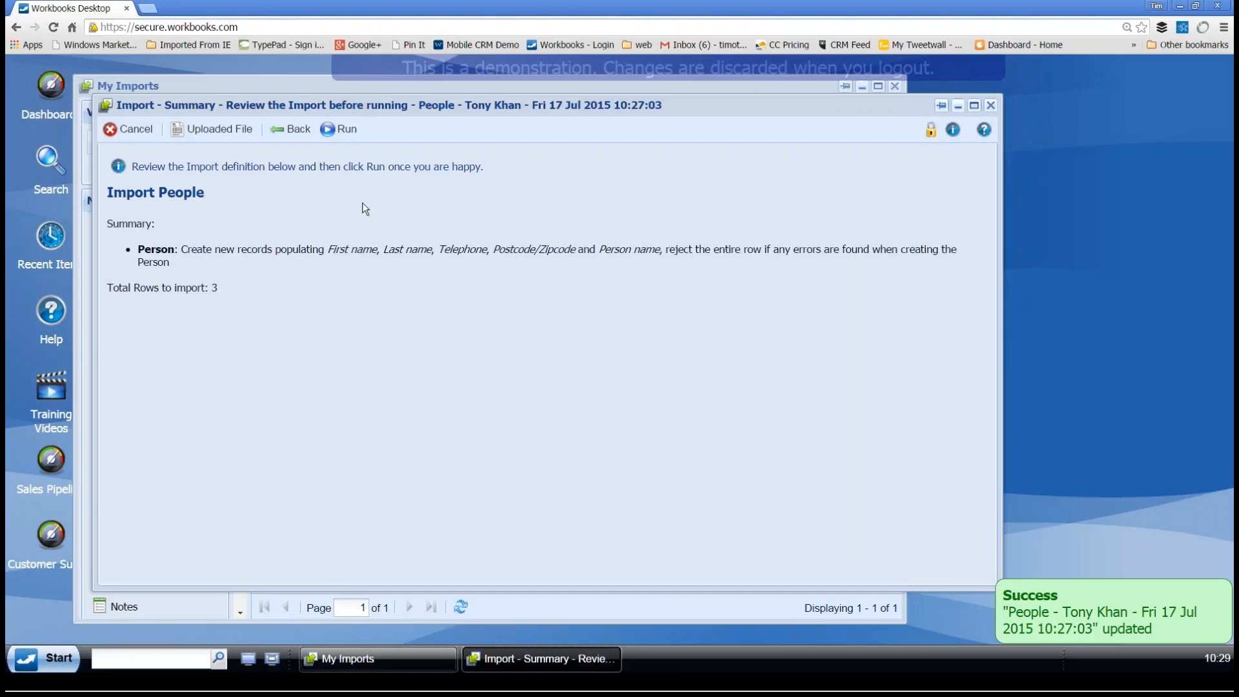
pyautogui.click(349, 133)
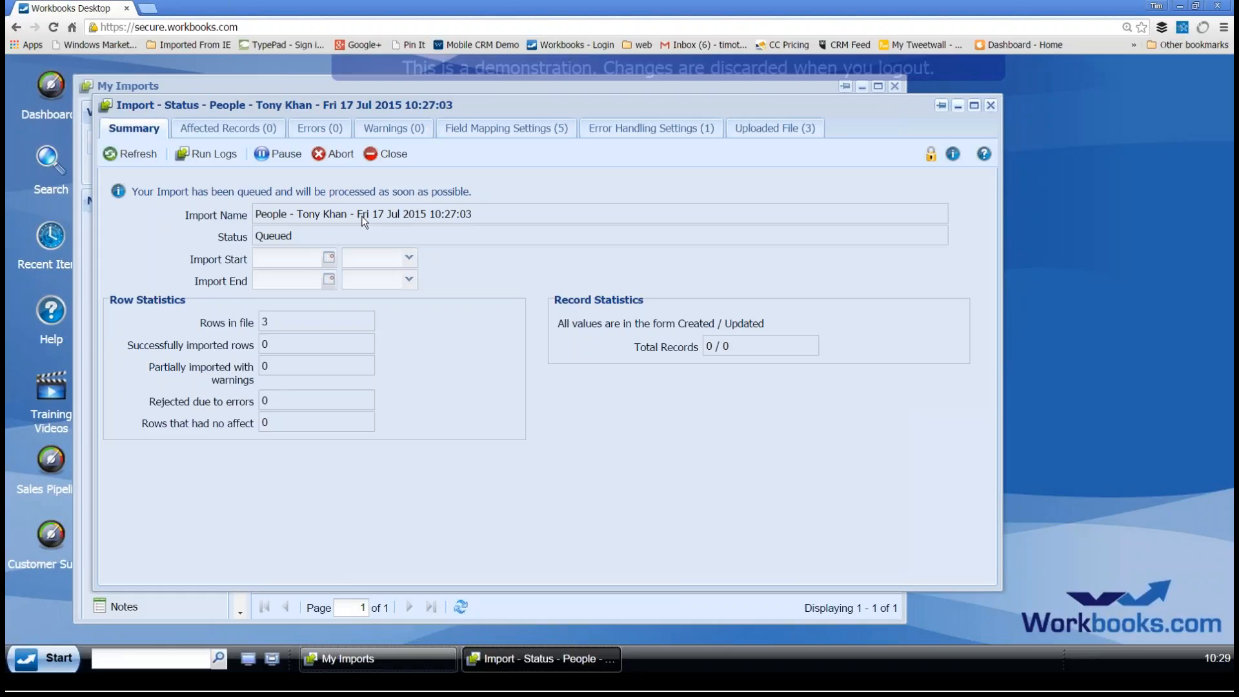
# - Check the uploaded file rows of the People import, dismiss the import notification and close the import status window
pyautogui.click(767, 133)
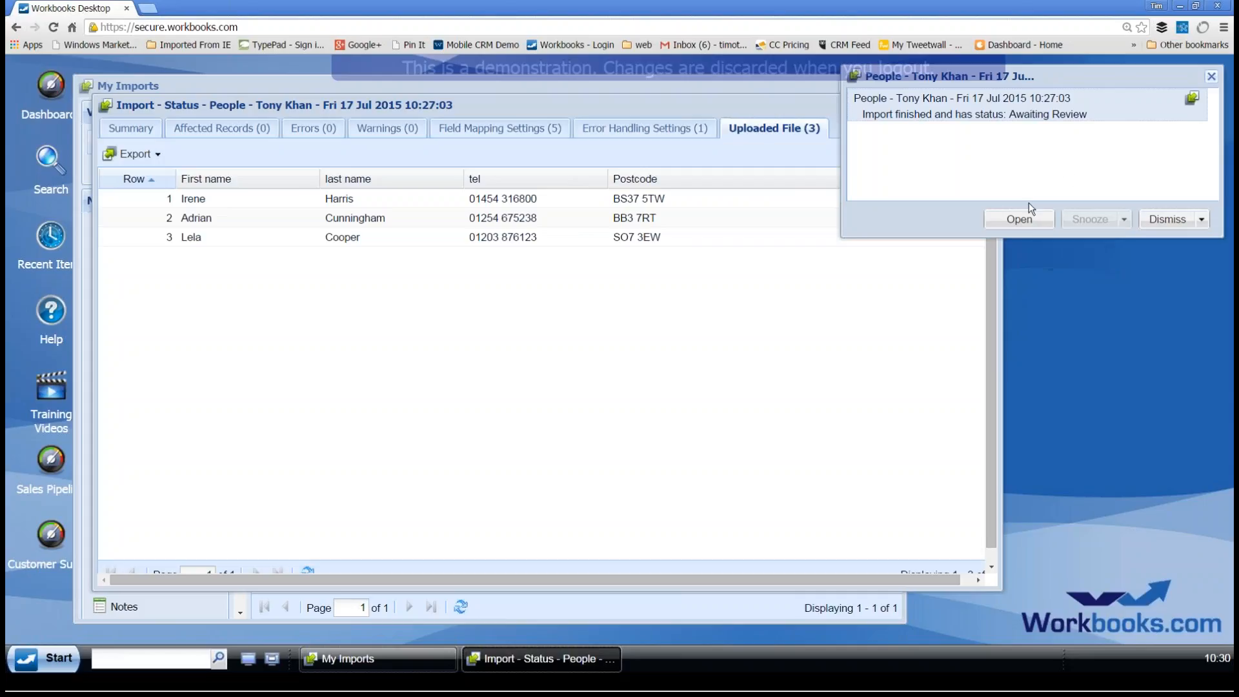
pyautogui.click(1211, 78)
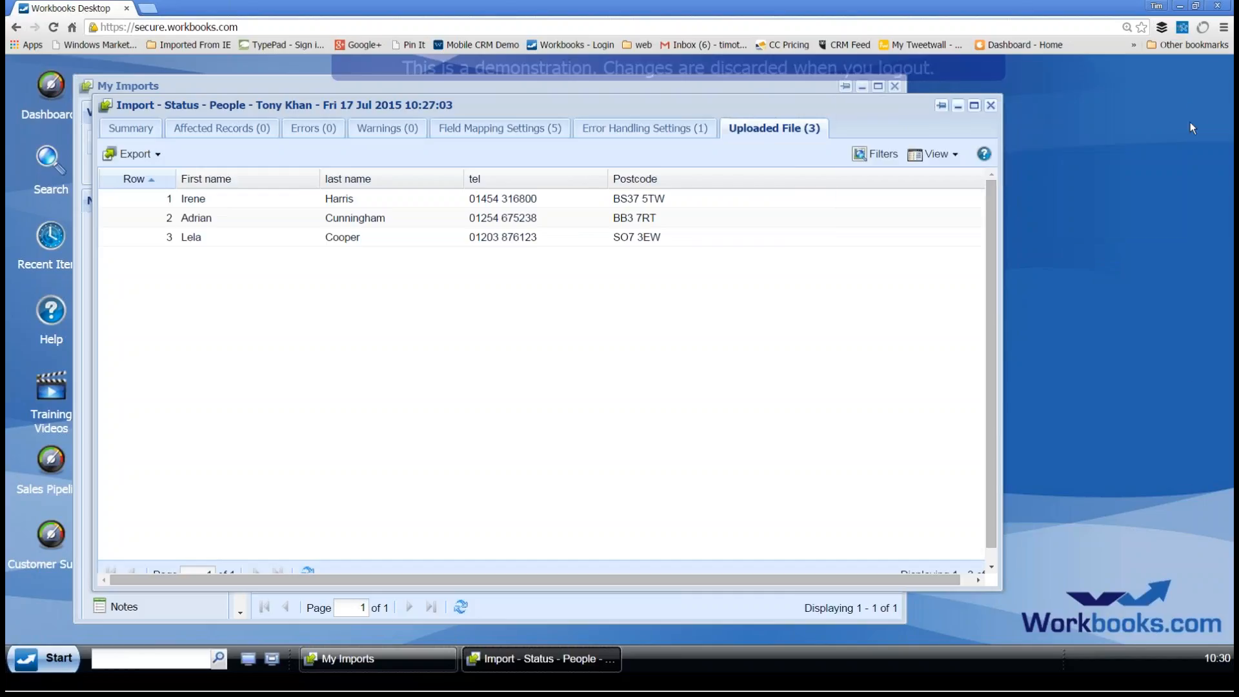
pyautogui.click(991, 107)
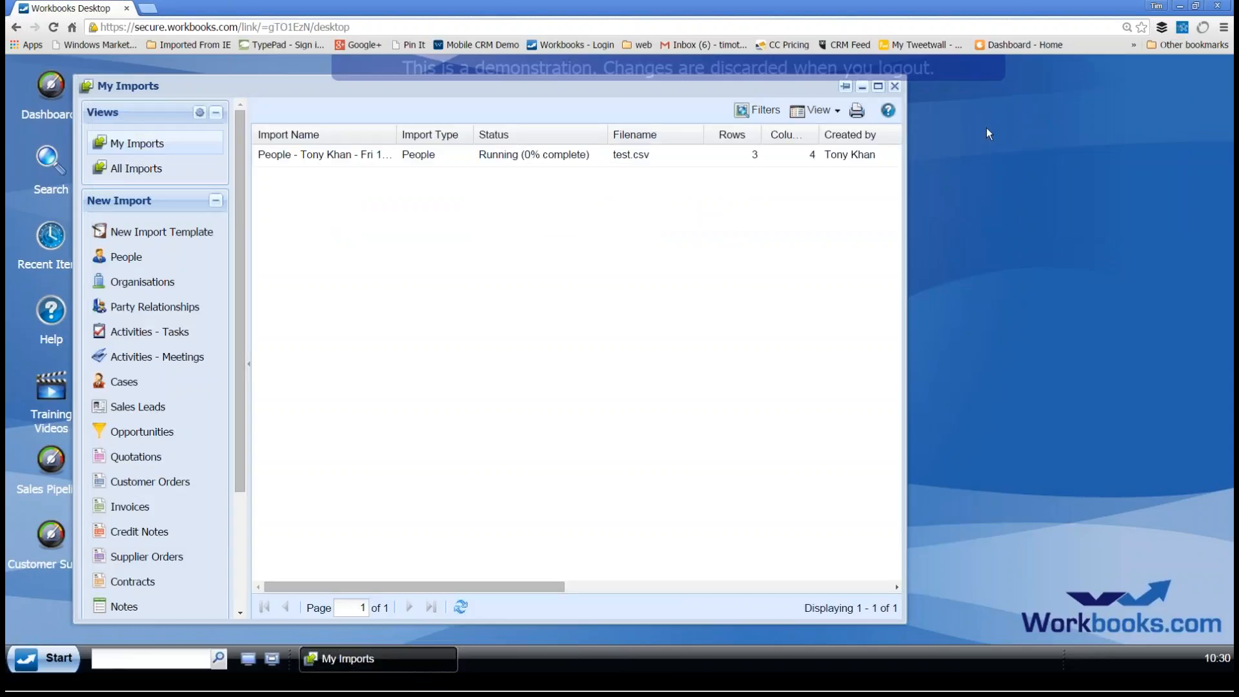
# - Reopen the test.csv People import from My Imports and approve its imported records
pyautogui.doubleClick(330, 156)
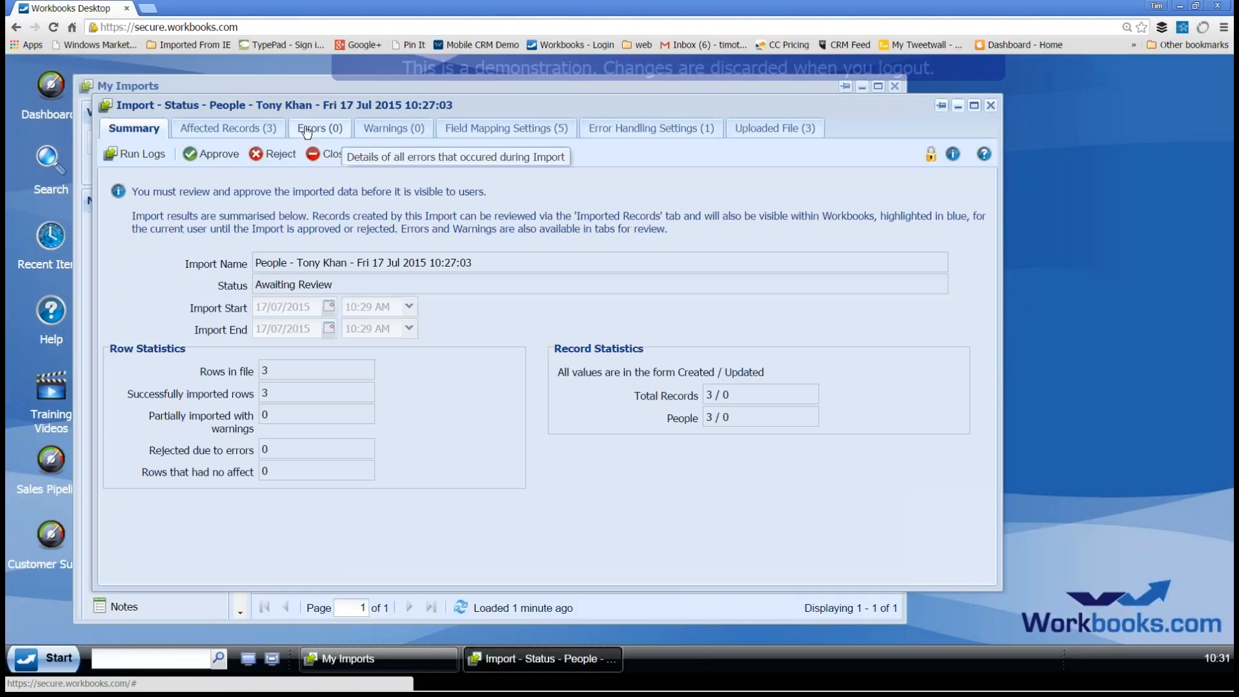
pyautogui.click(217, 160)
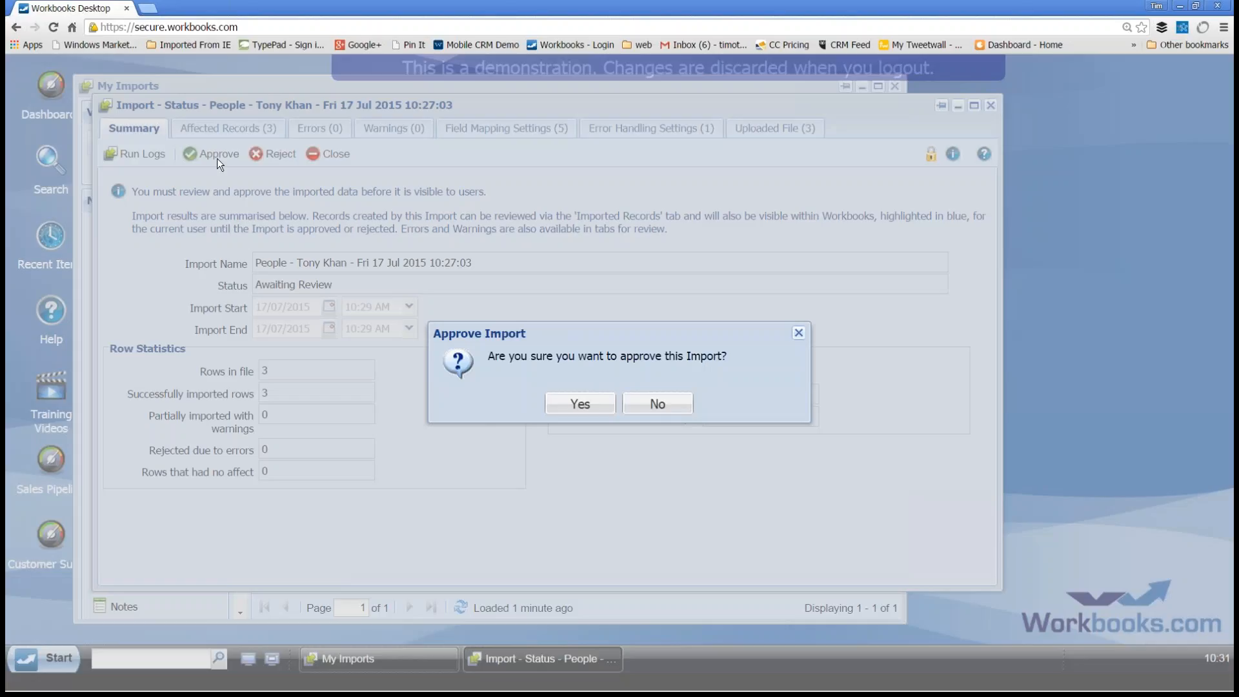
pyautogui.click(575, 406)
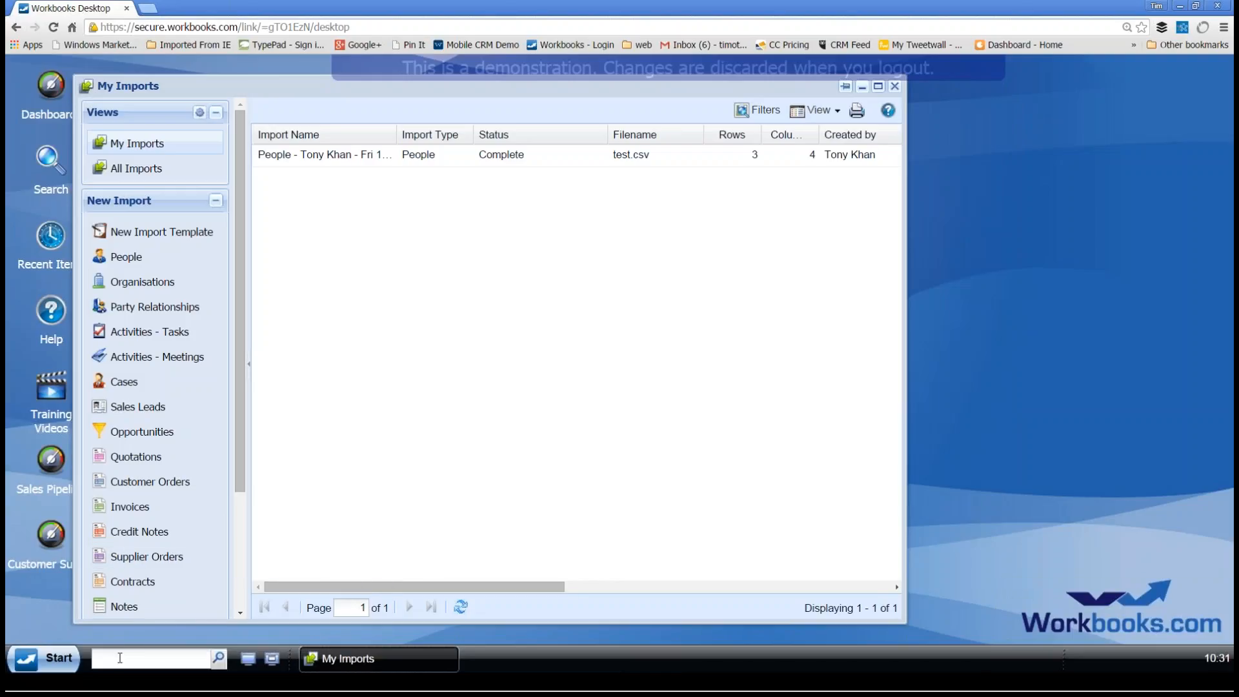
# - Search Workbooks for the first imported contact by first name and open that person's record
pyautogui.click(119, 657)
pyautogui.write('irene')
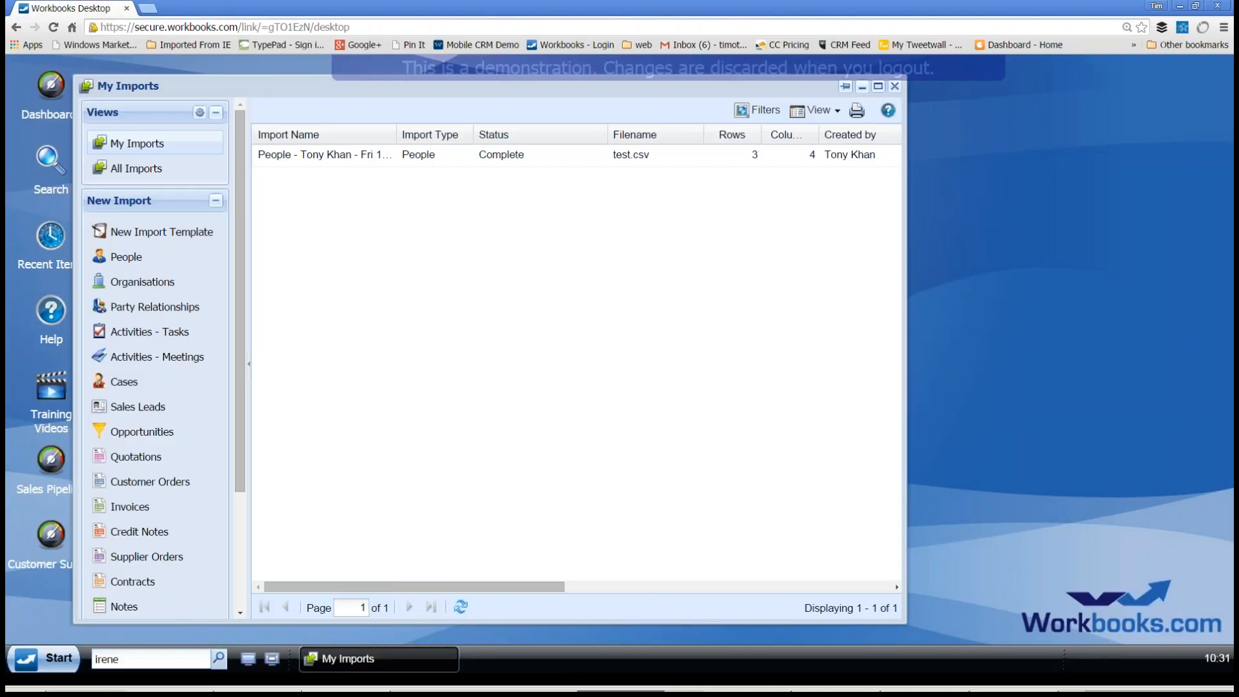
pyautogui.click(220, 657)
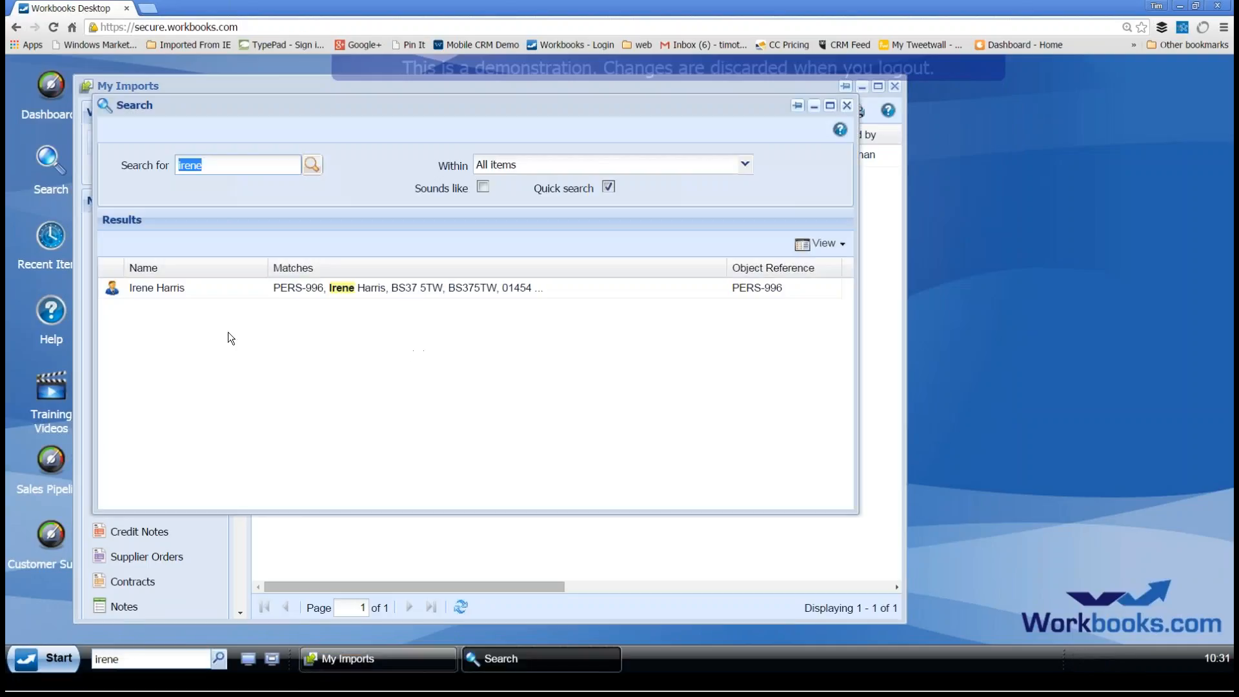
pyautogui.click(168, 289)
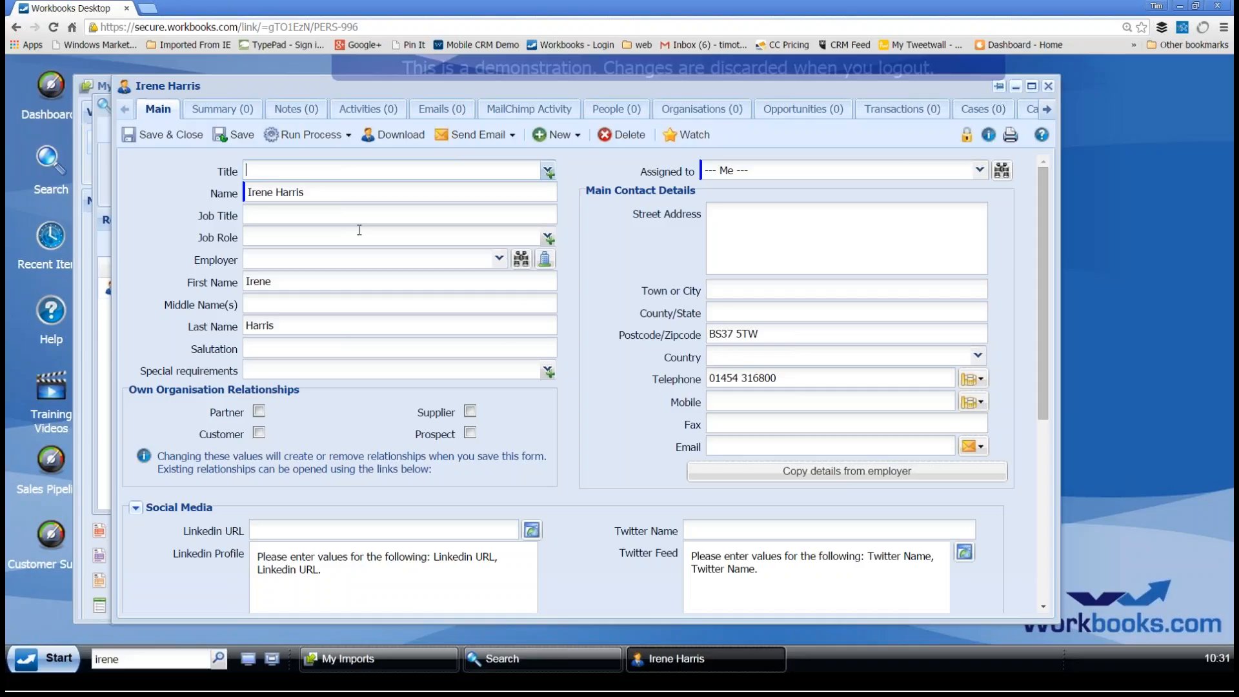
# - Switch to the slide presentation and advance to the Workbooks Pricing & Services slide
pyautogui.hotkey('alt', 'Tab')
pyautogui.hotkey('alt', 'Tab')
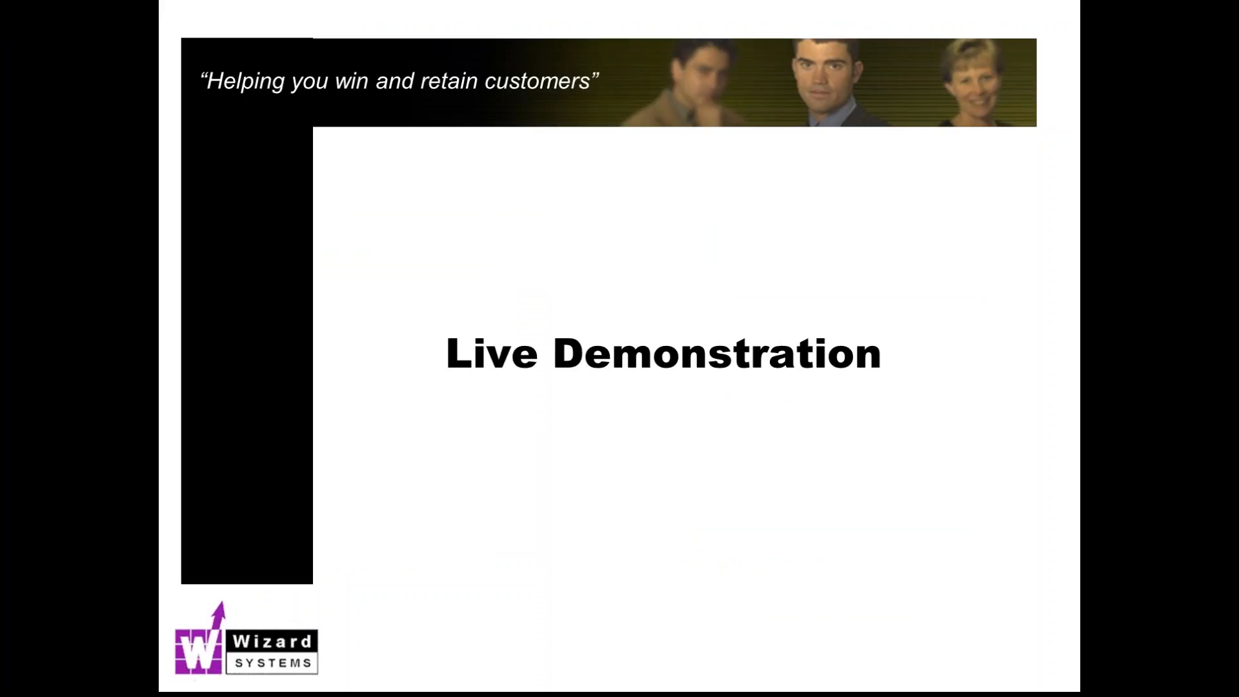
pyautogui.press('Right')
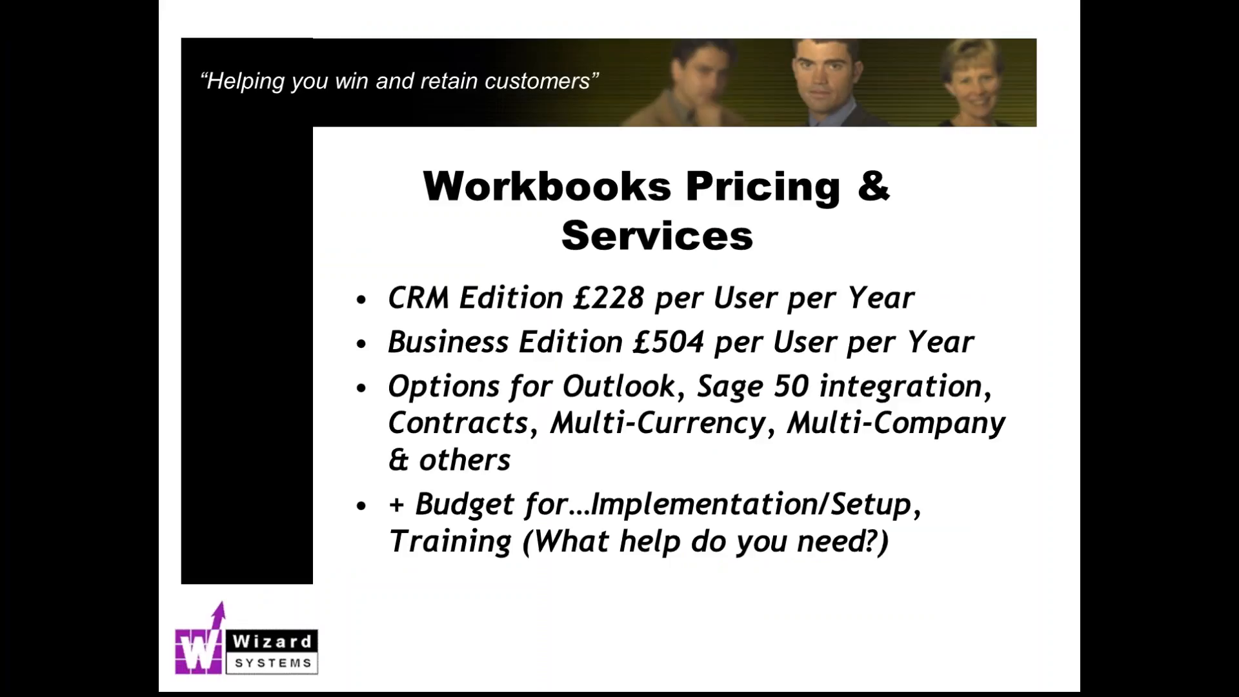